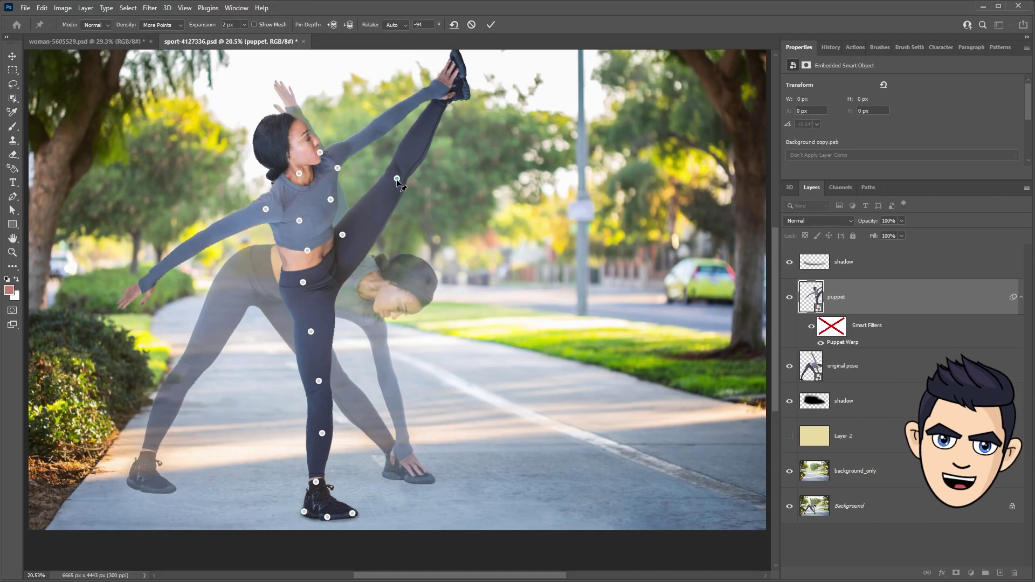
Step: Drag the woman's leg pin upward into a high-kick position
left_click_drag(397, 179, 382, 188)
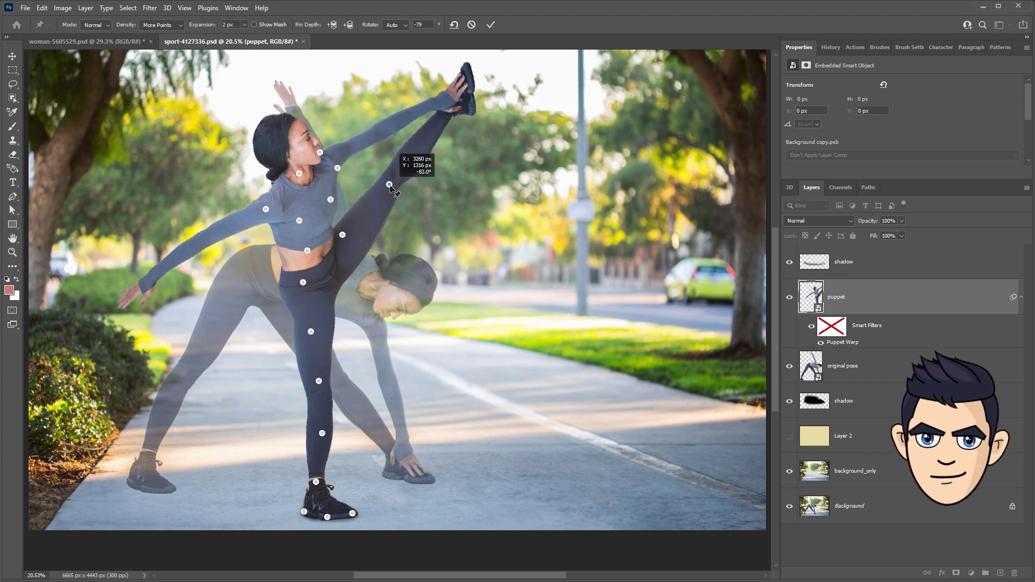
Step: Nudge the raised leg and set the original pose layer to full opacity
left_click_drag(382, 189, 387, 194)
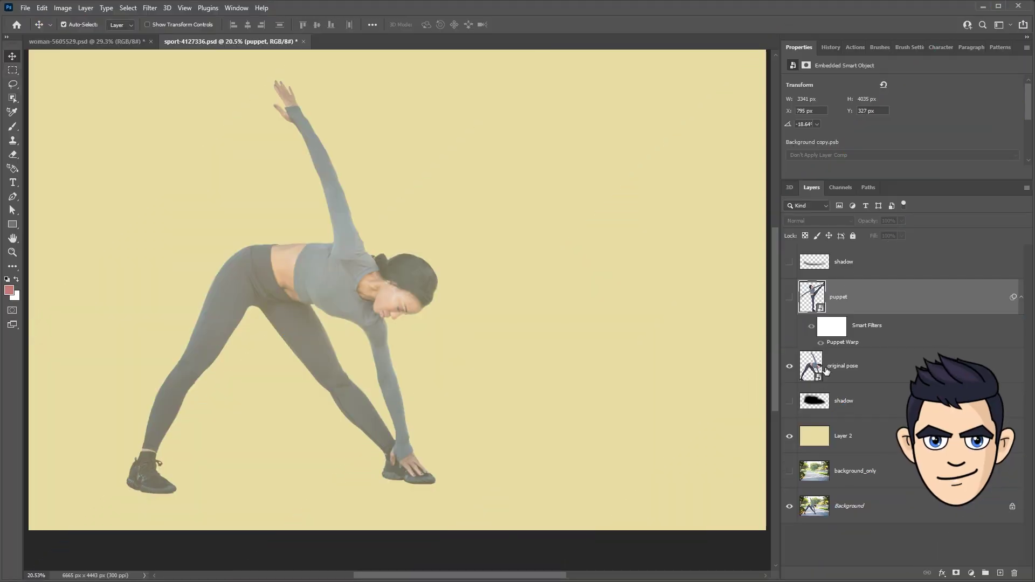
left_click_drag(901, 232, 925, 233)
left_click(789, 471)
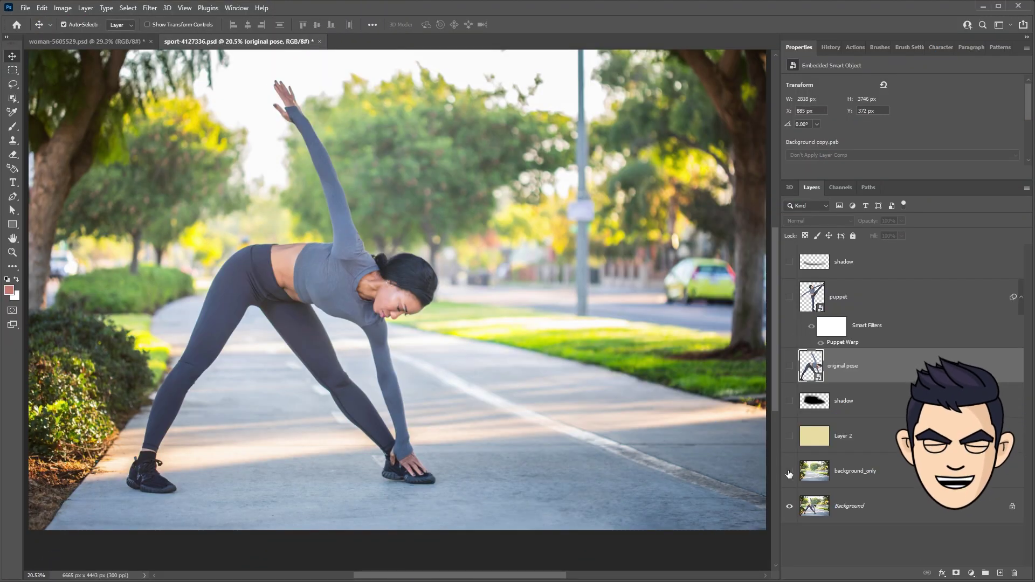
left_click(789, 472)
Step: Compare the original stretching pose with the warped kick, then readjust the leg's angle
left_click(789, 367)
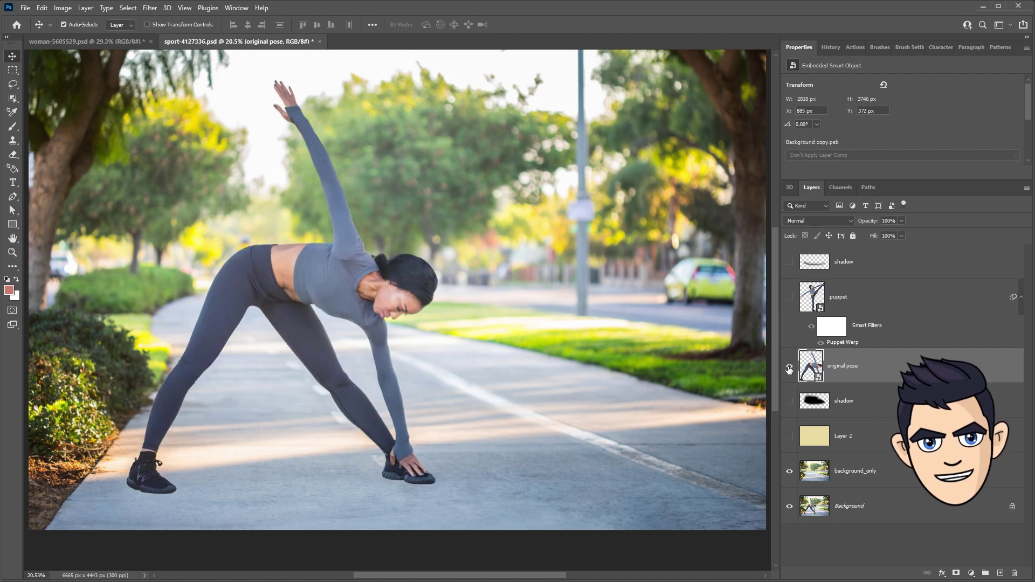
left_click(788, 367)
left_click(789, 297)
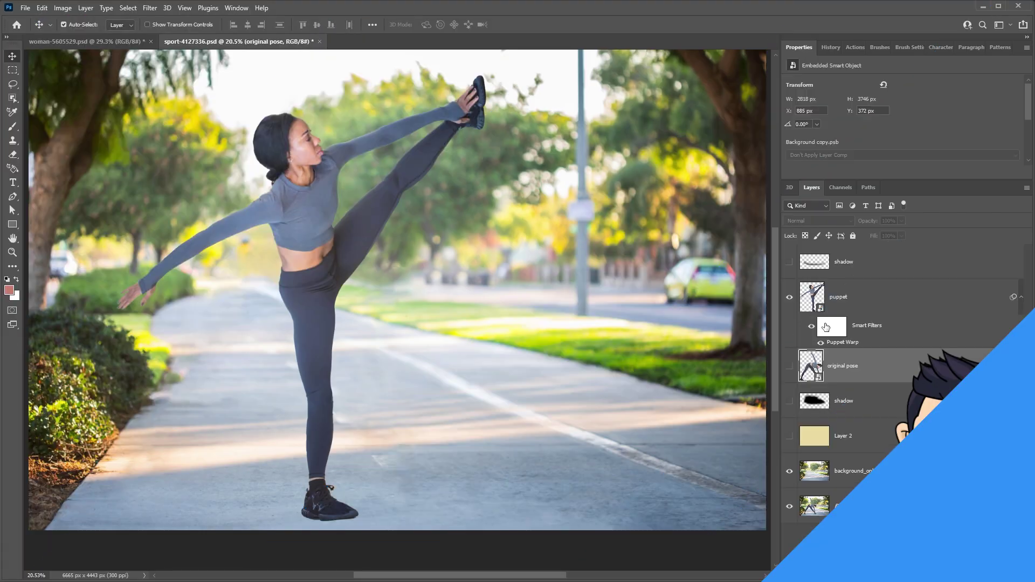
double_click(842, 343)
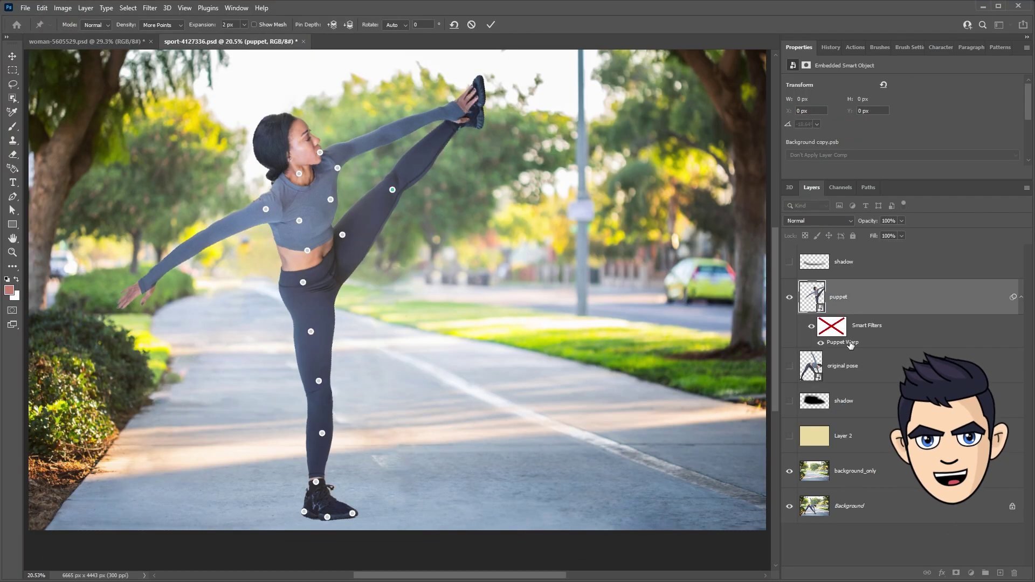
left_click_drag(393, 190, 383, 199)
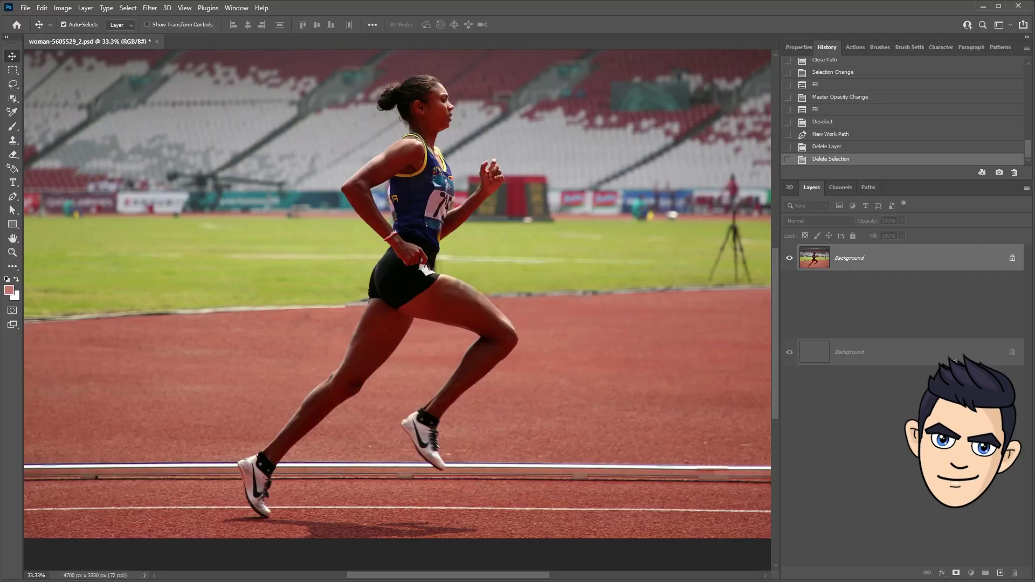
Step: Duplicate the Background layer and rename the copy 'puppet'
left_click_drag(1000, 573, 1000, 573)
double_click(855, 262)
type("pu")
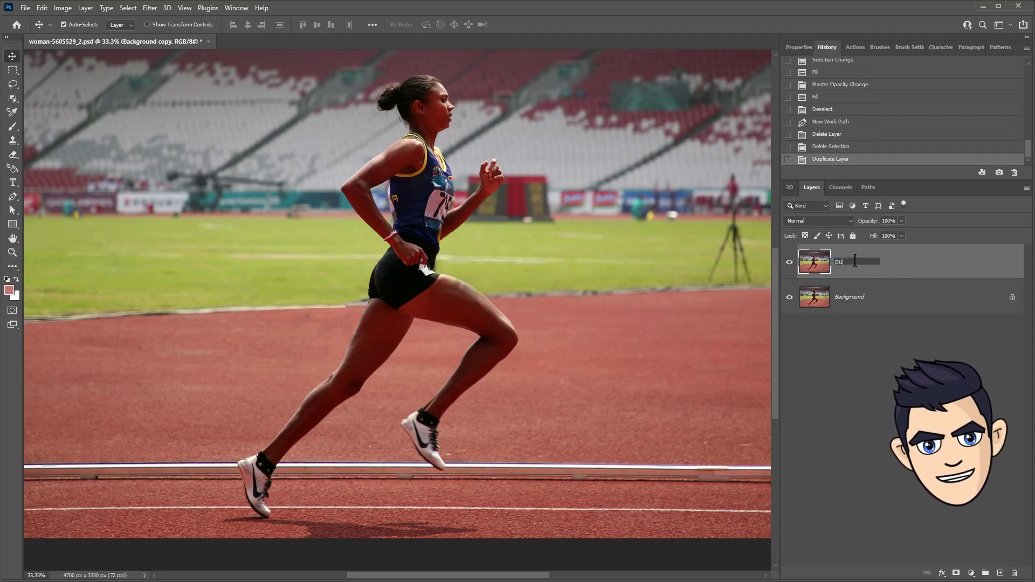
type("ppet")
key("Return")
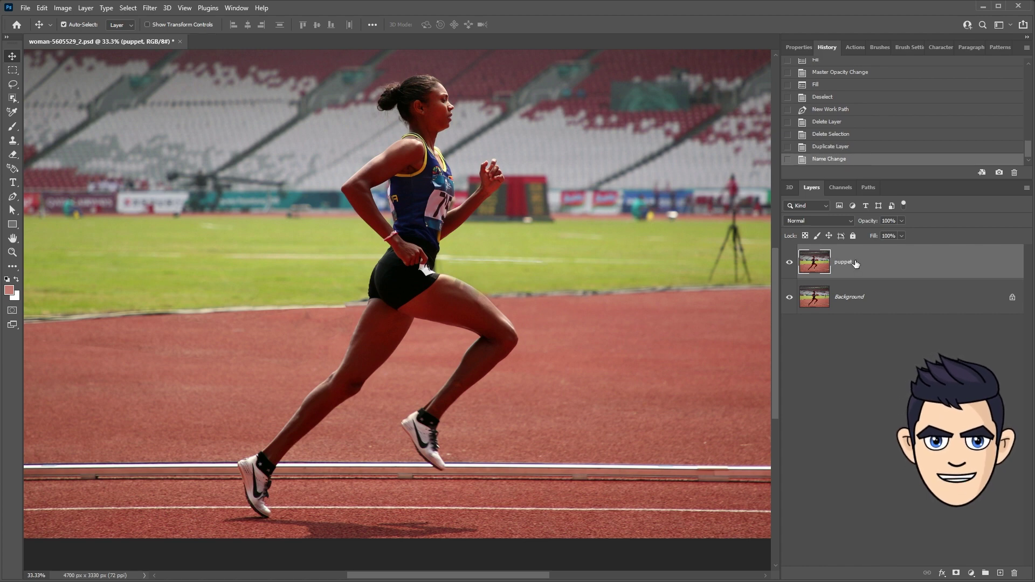
Step: Select the runner with Select > Subject and add it as the puppet layer's mask
left_click(128, 8)
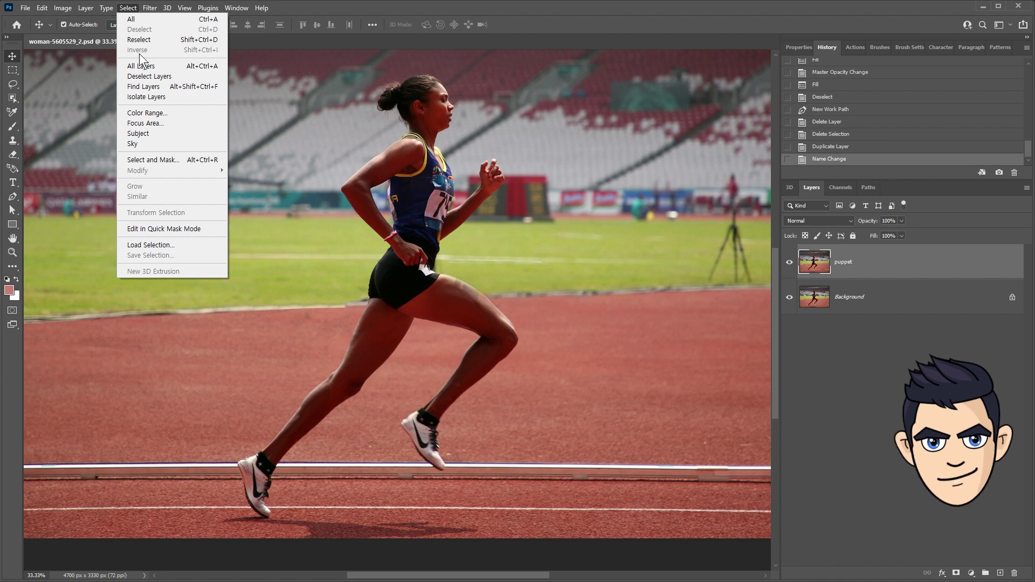
left_click(158, 133)
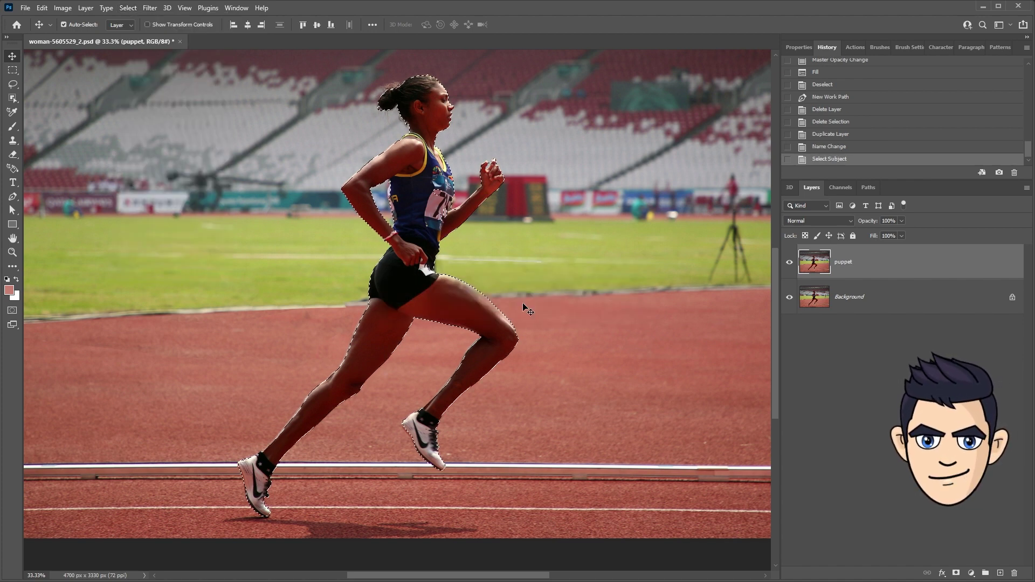
left_click(956, 575)
key("w")
left_click(128, 8)
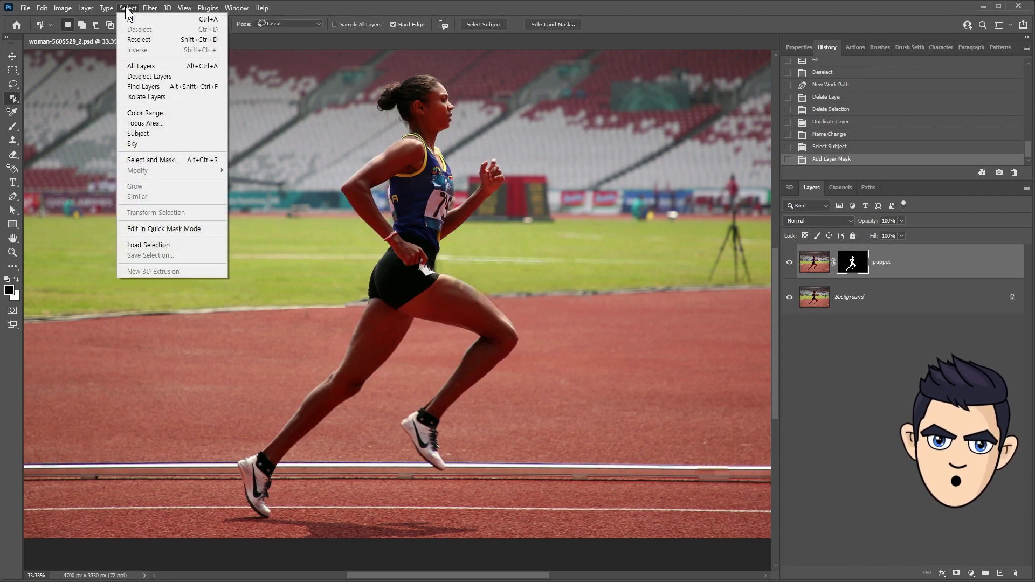
Step: Open Select and Mask and preview the mask in Black & White, then Overlay
left_click(178, 160)
left_click(923, 95)
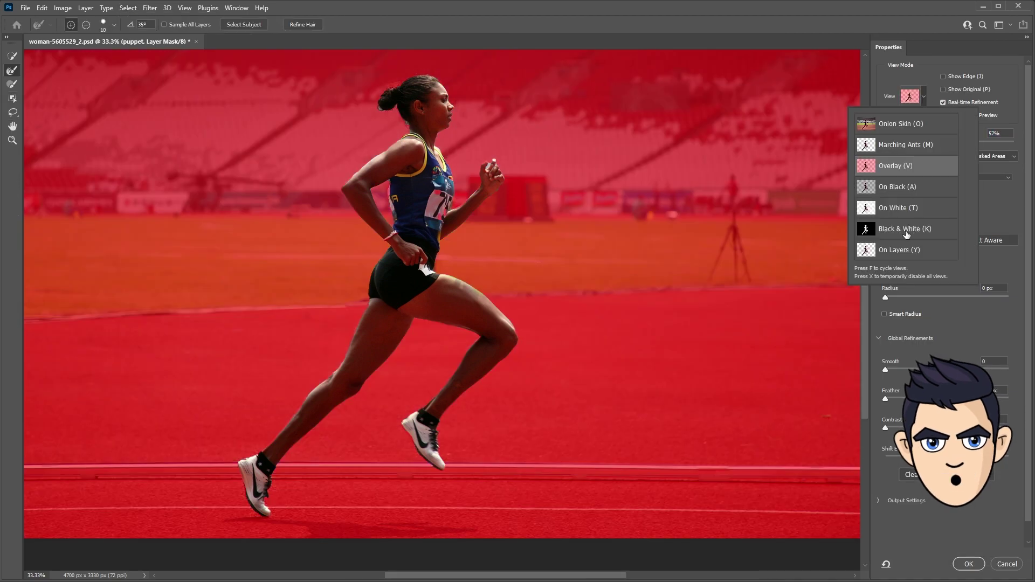
left_click(916, 227)
key("l")
key("r")
left_click(923, 96)
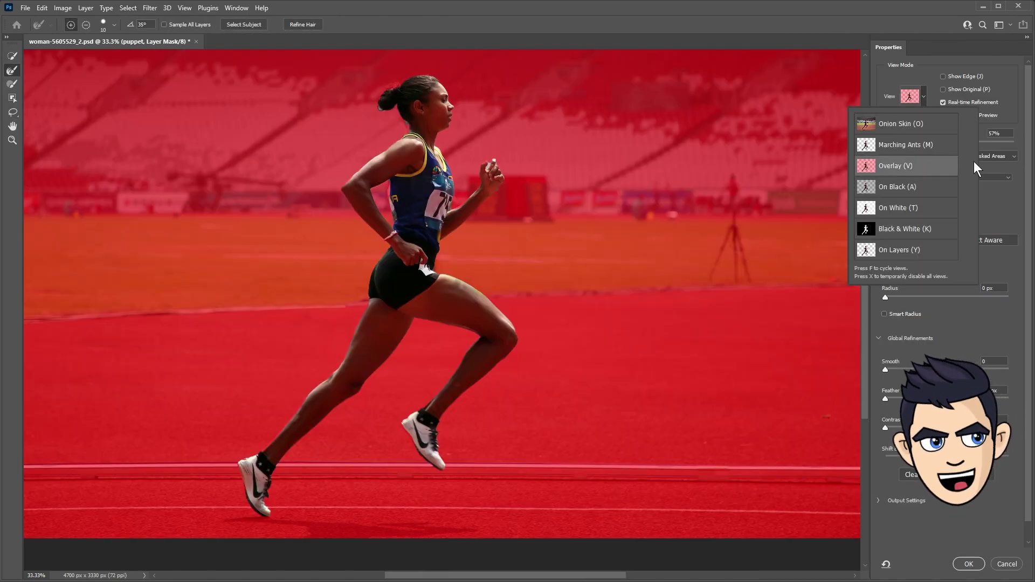
left_click(974, 161)
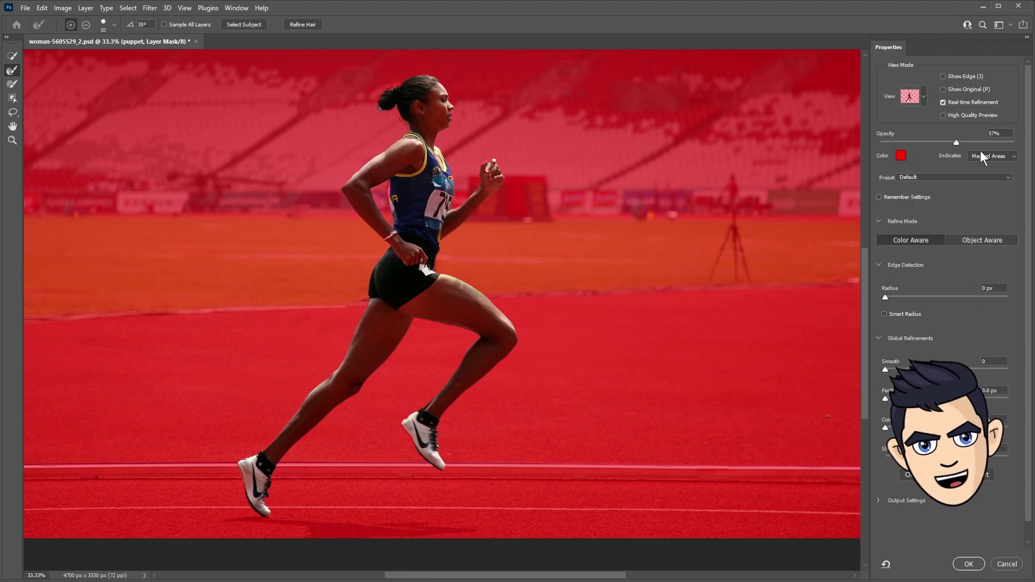
Step: Refine the hair, hand and arm edges with a size-20 Refine Edge Brush and Lasso
scroll(398, 89, "up", 4)
key("bracketleft")
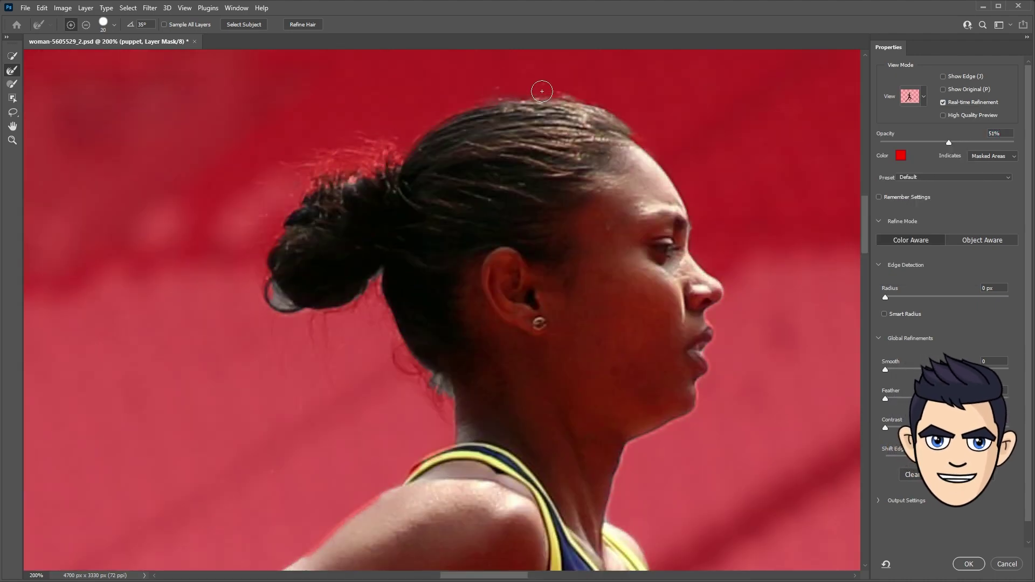
key("6")
key("1")
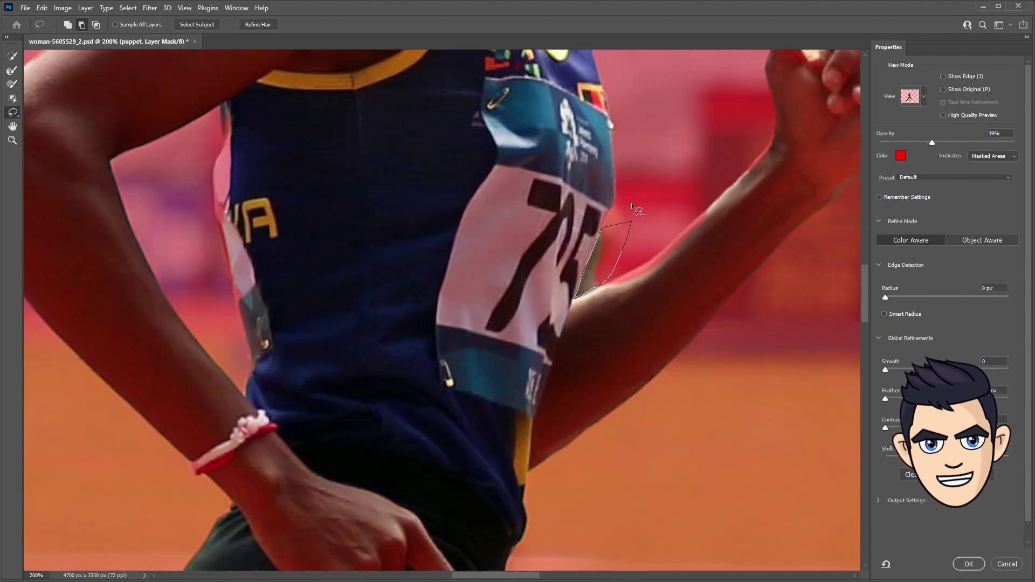
key("r")
scroll(647, 242, "up", 5)
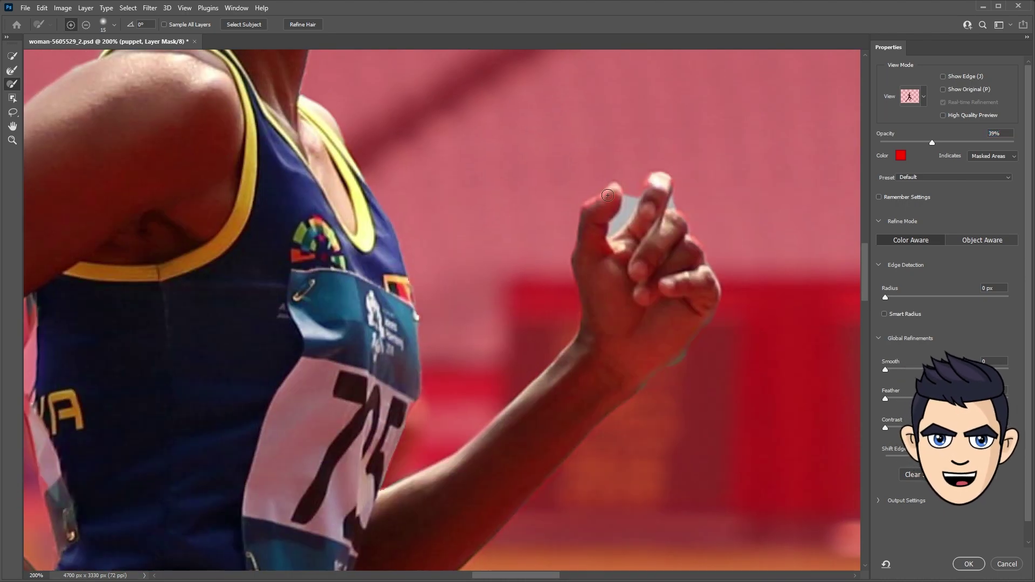
key("l")
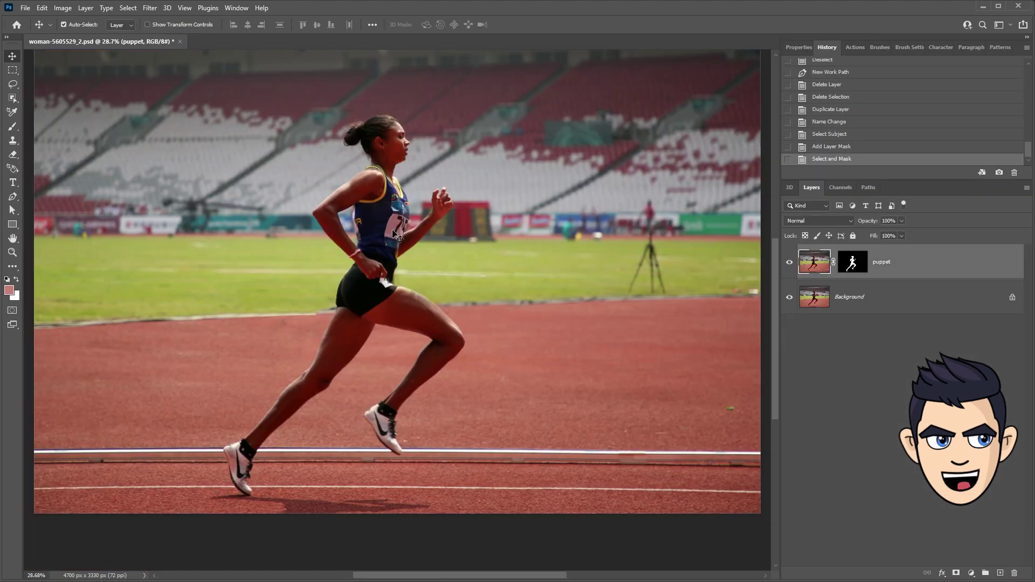
left_click_drag(393, 237, 468, 237)
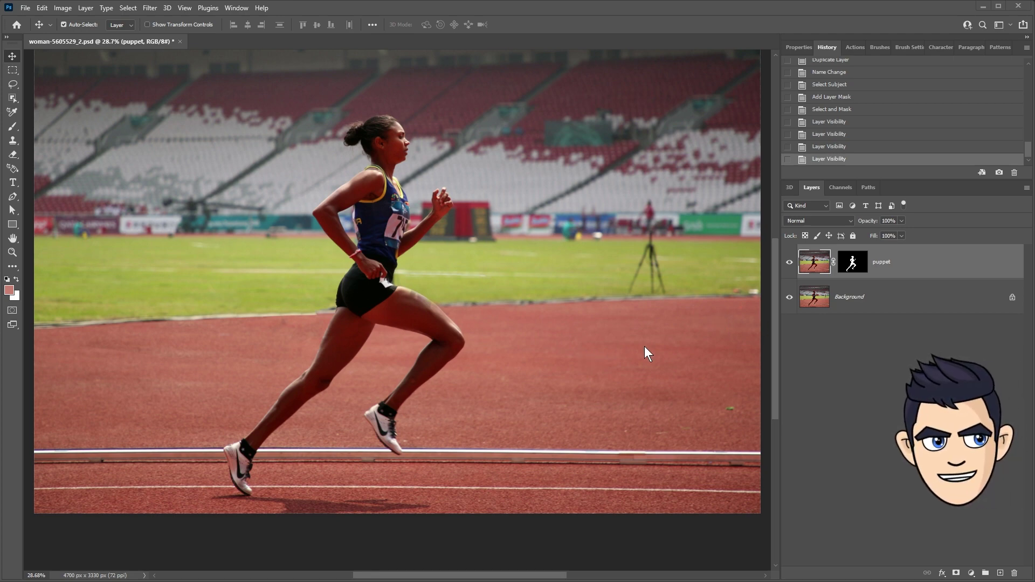
Step: Hide the puppet layer, load its mask as a selection and enter Quick Mask
left_click(789, 264)
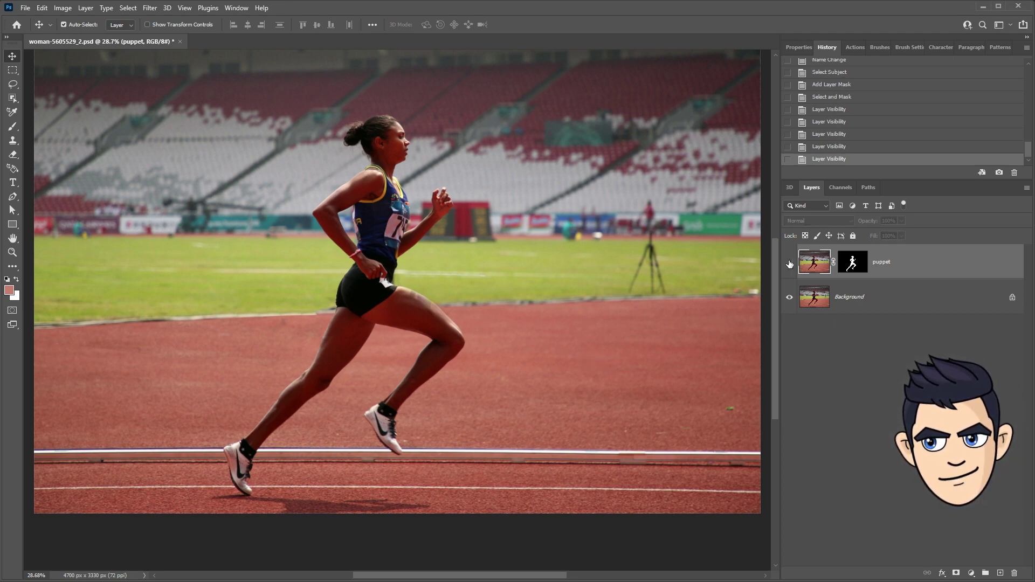
left_click(852, 262, "ctrl")
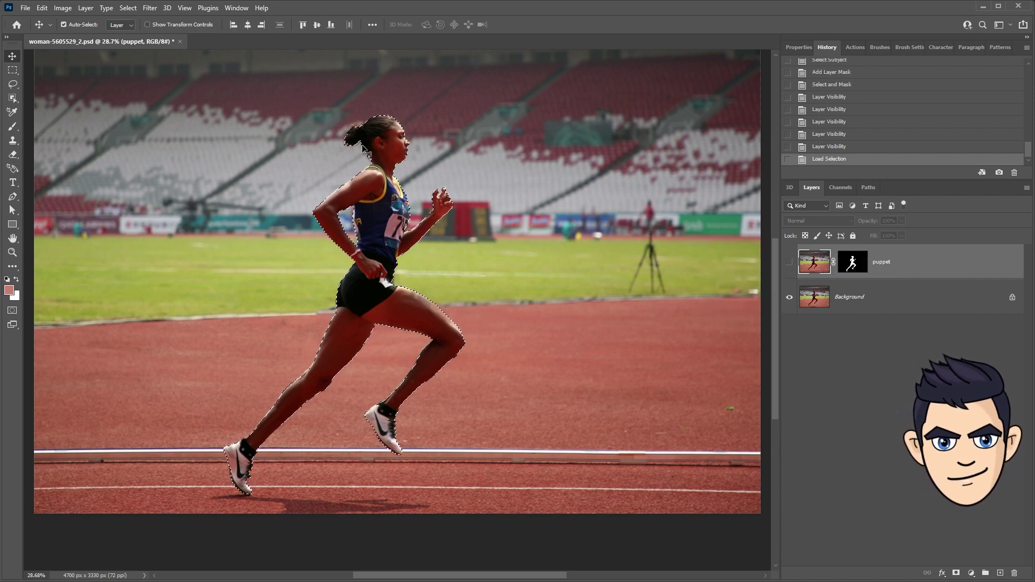
key("q")
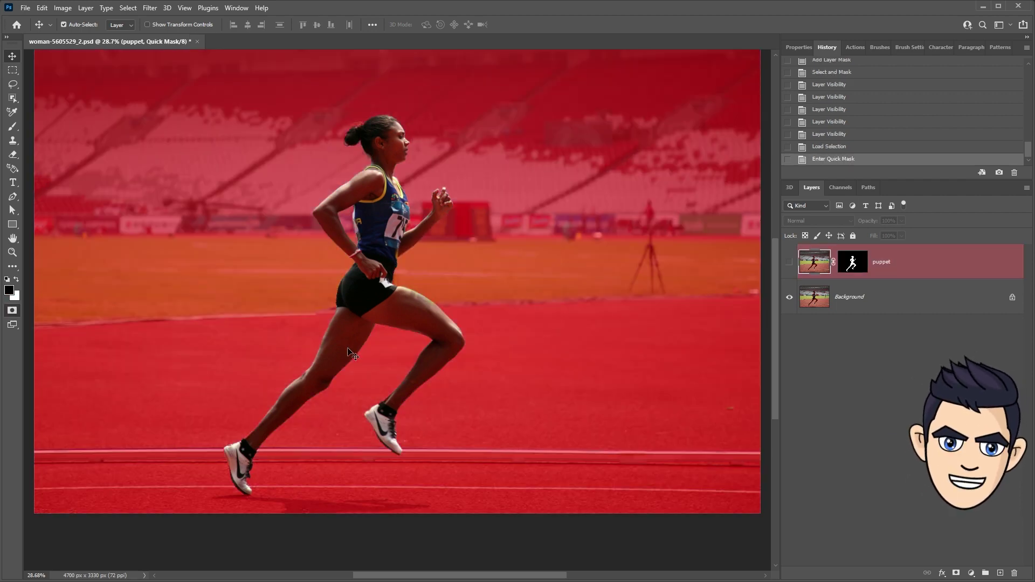
Step: Expand the Quick Mask with Maximum radius 10, exit it, and make Background active
left_click(149, 8)
mouse_move(211, 238)
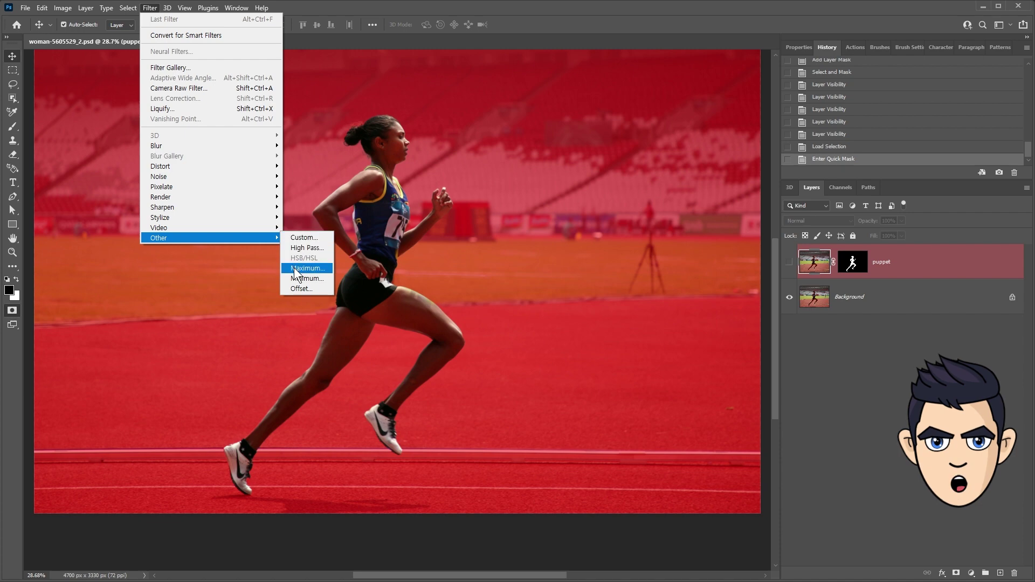
left_click(294, 268)
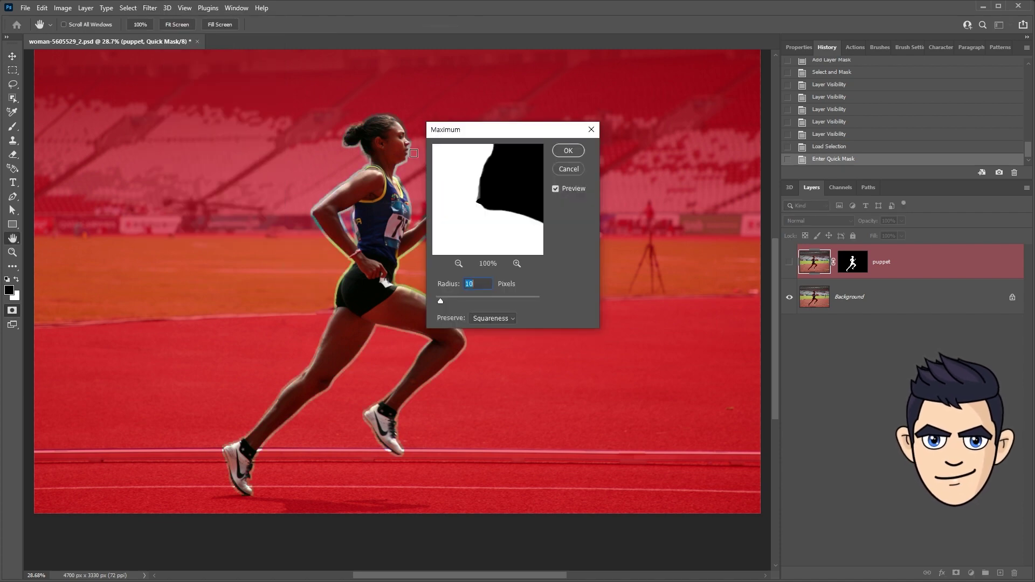
type("0")
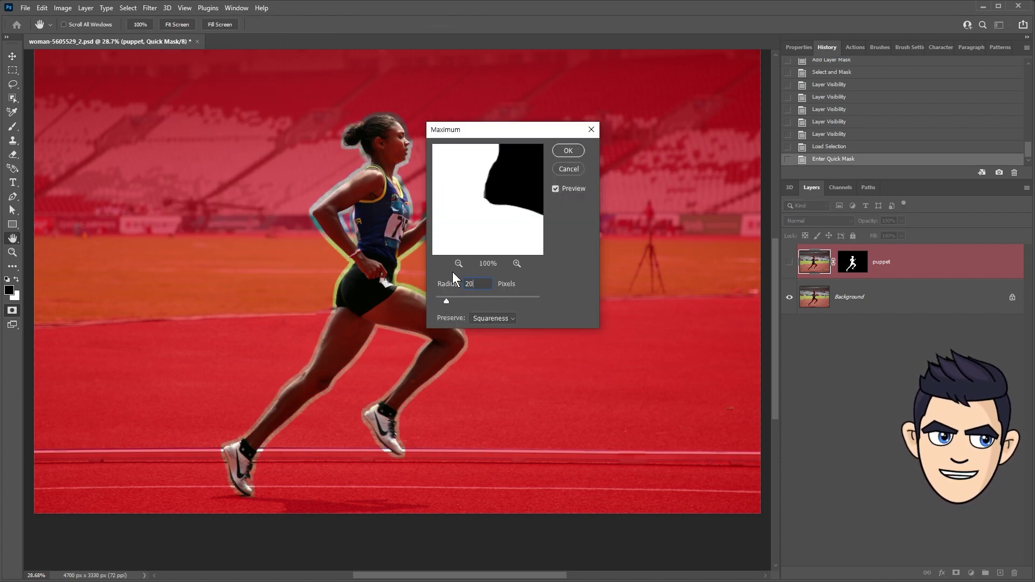
type("10")
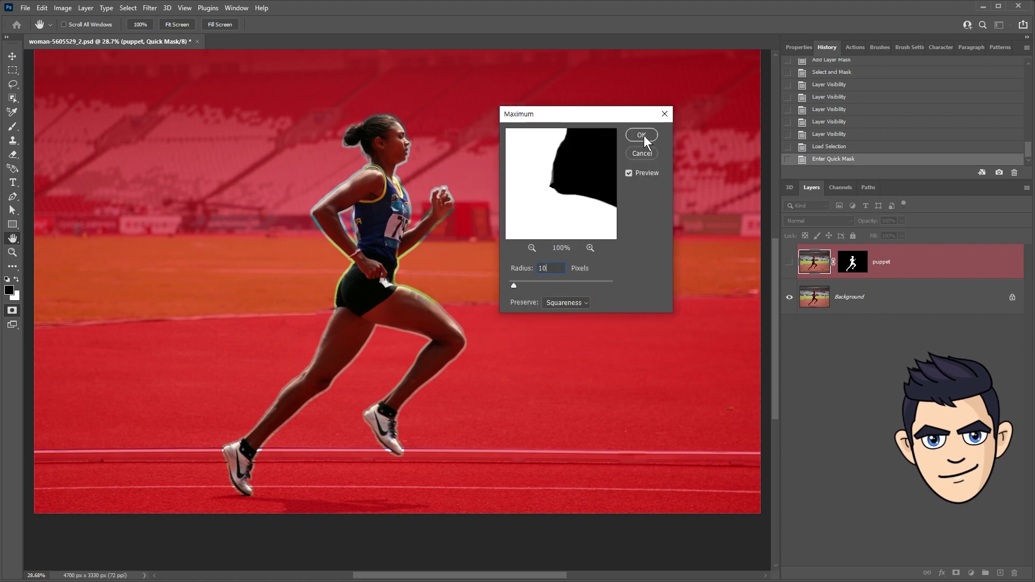
left_click(644, 141)
key("q")
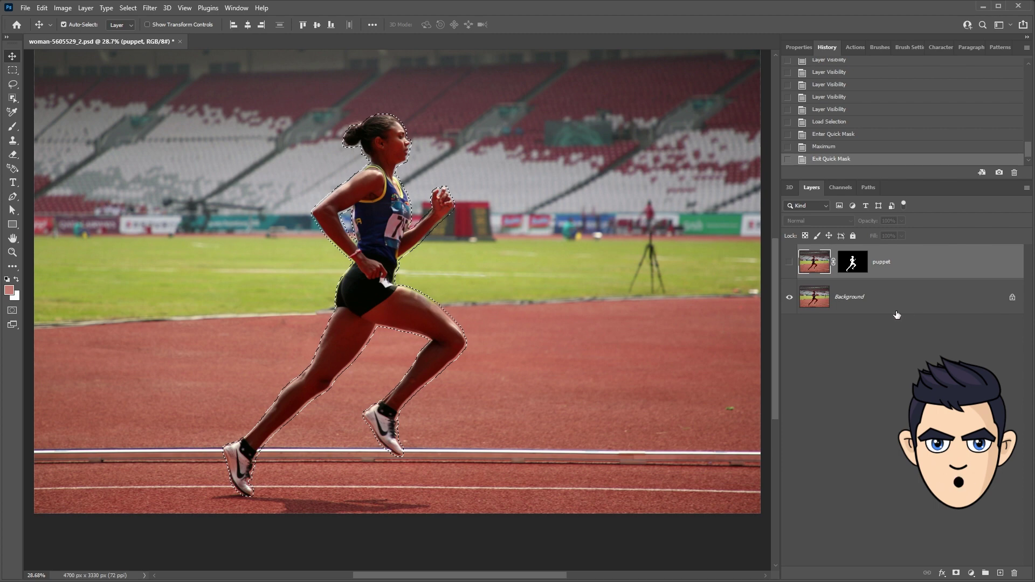
key("alt+bracketleft")
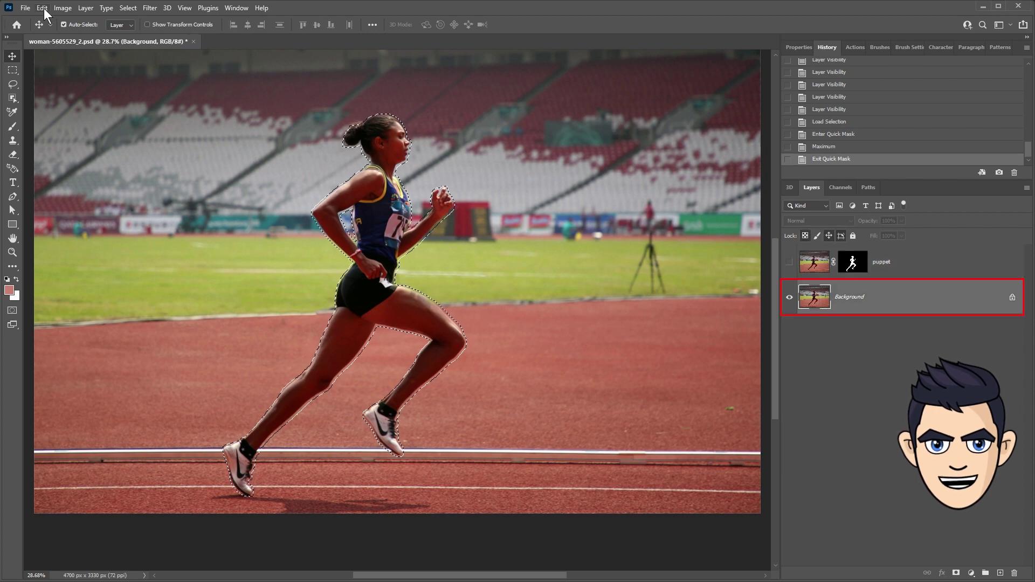
Step: Content-Aware Fill the expanded runner outline onto a new layer, deselect, and inspect the result
left_click(42, 8)
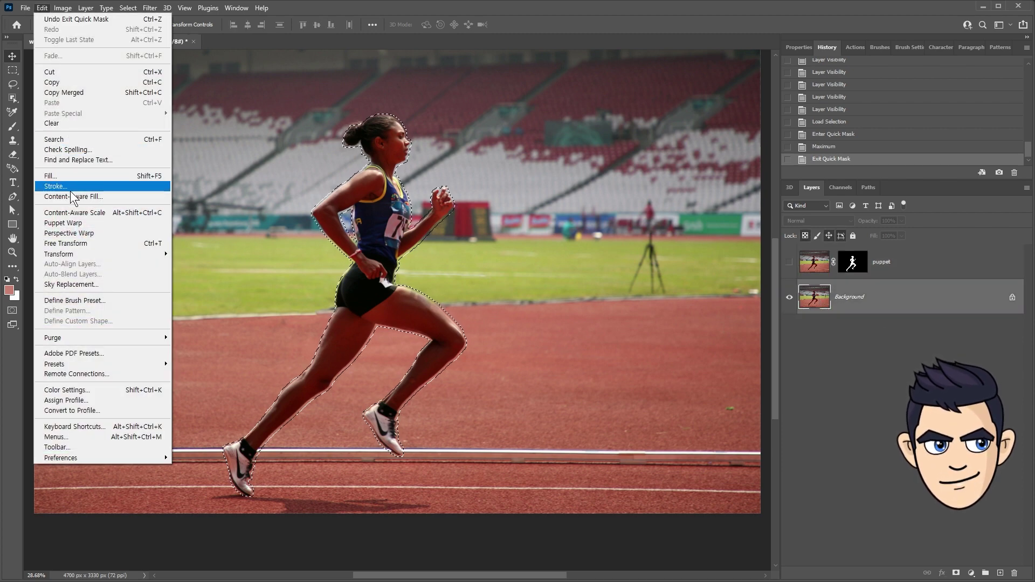
left_click(111, 196)
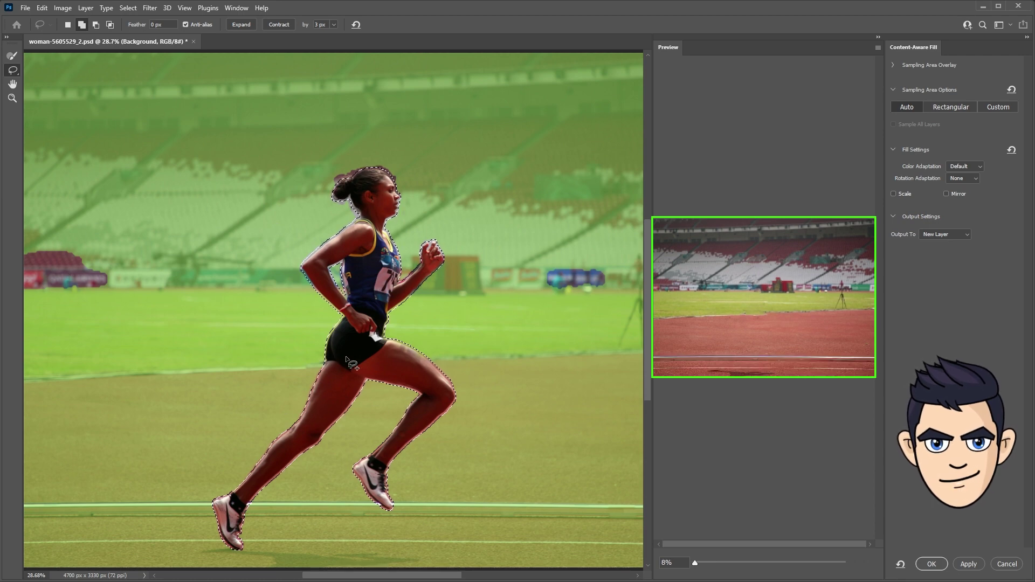
left_click(929, 564)
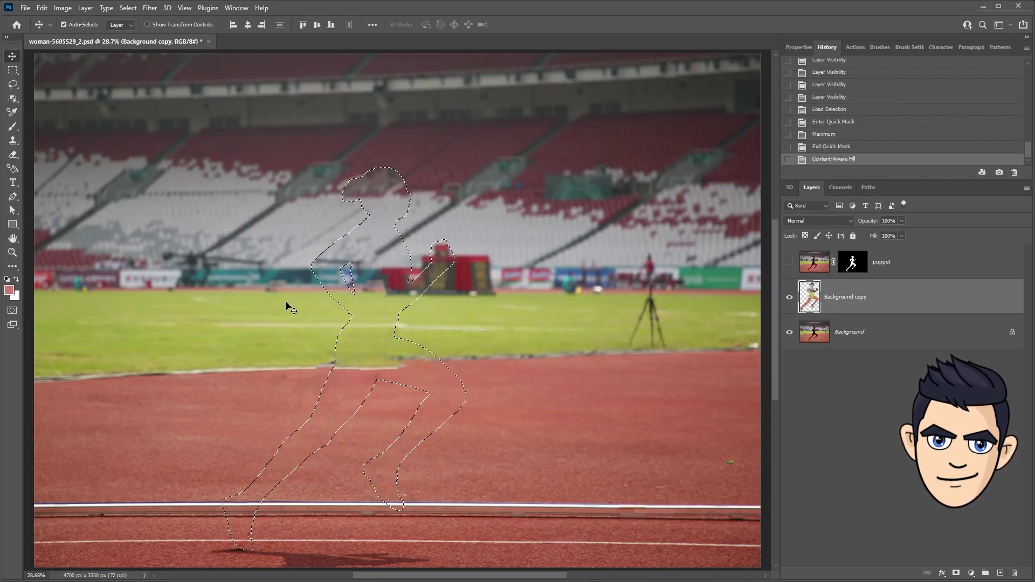
key("ctrl+d")
double_click(790, 263)
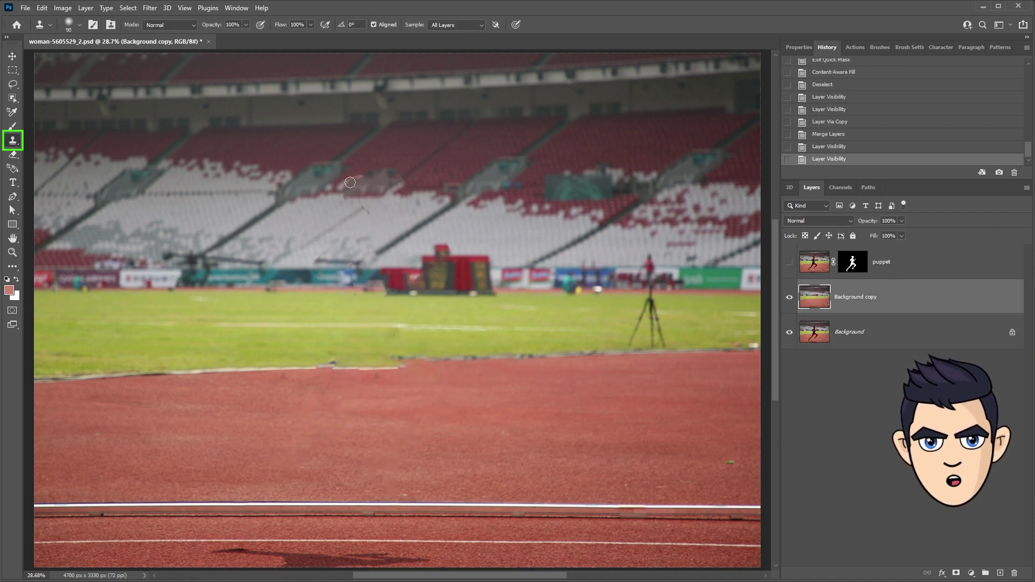
Step: Clone Stamp over leftover smudges in the stands, grass and track edge
mouse_move(414, 166)
left_mouse_down()
mouse_move(345, 184)
mouse_move(340, 191)
mouse_move(372, 212)
left_mouse_up()
key("bracketleft")
left_click_drag(323, 242, 318, 275)
left_click(333, 364)
left_click(346, 307)
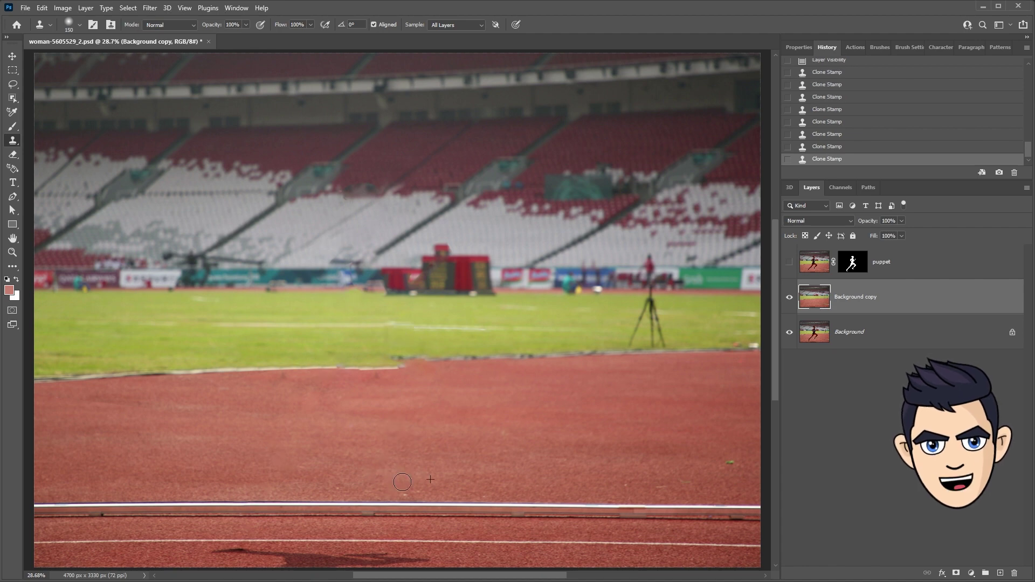
left_click(388, 420)
left_click(309, 403)
left_click(325, 306)
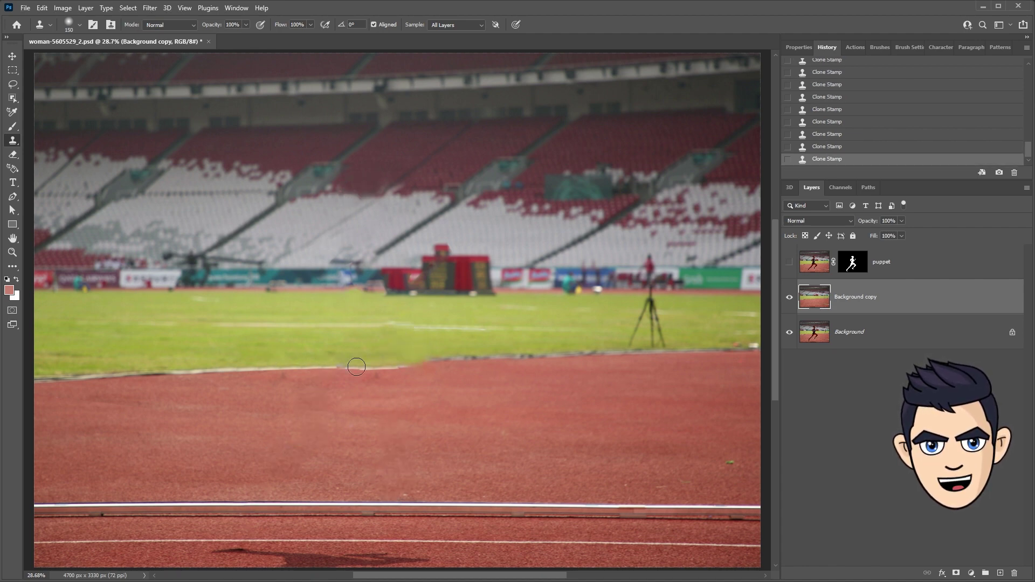
Step: Show the puppet layer again and convert it to a smart object
left_click(789, 262)
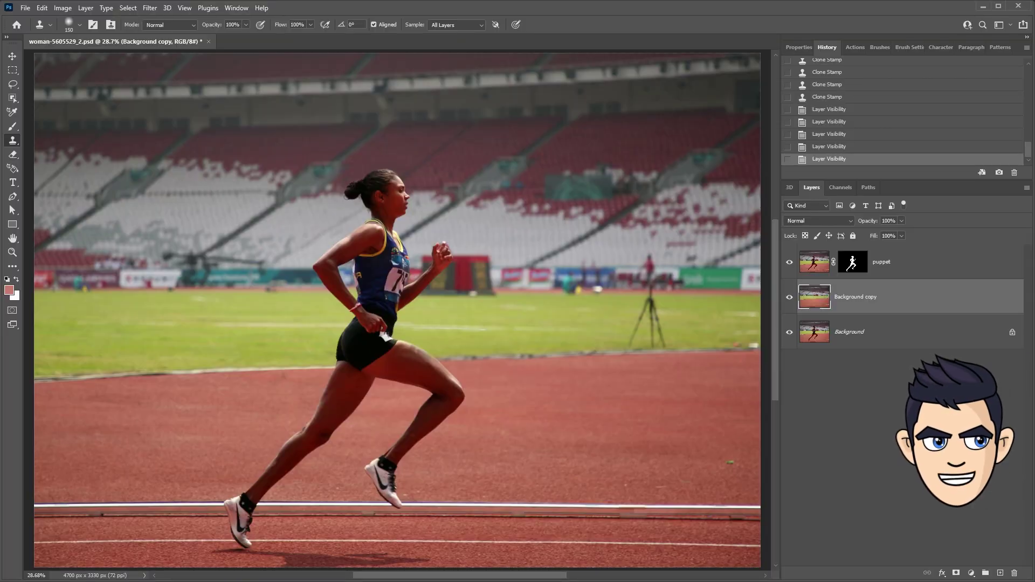
right_click(850, 264)
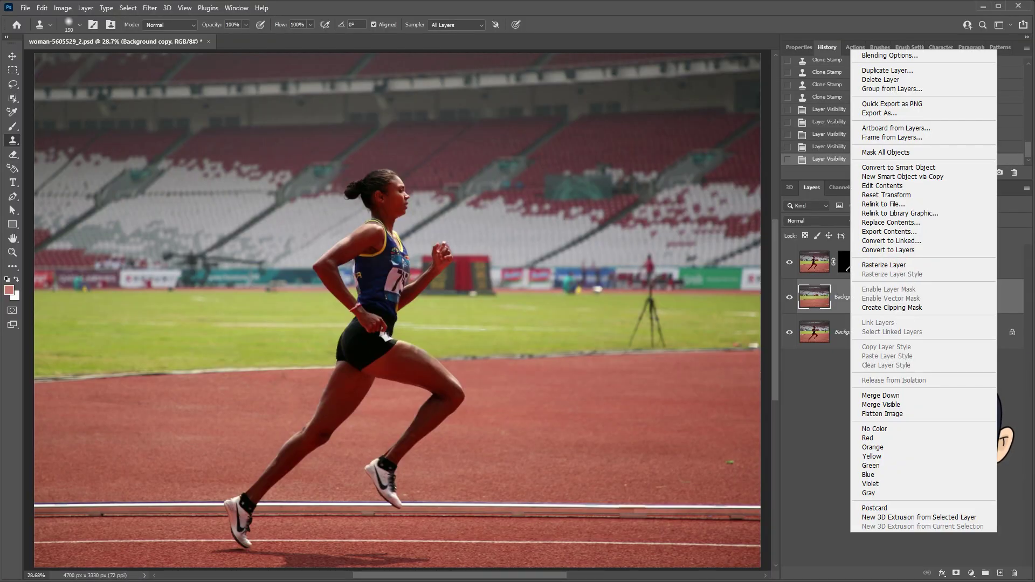
left_click(898, 167)
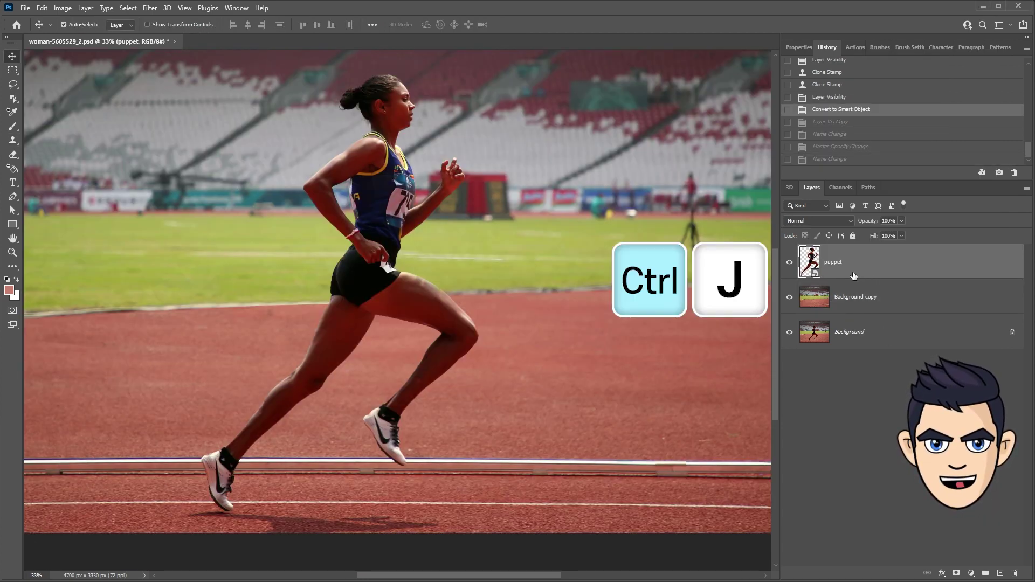
Step: Duplicate puppet into 'puppet copy', change the original puppet's opacity, and reselect the copy
key("ctrl+j")
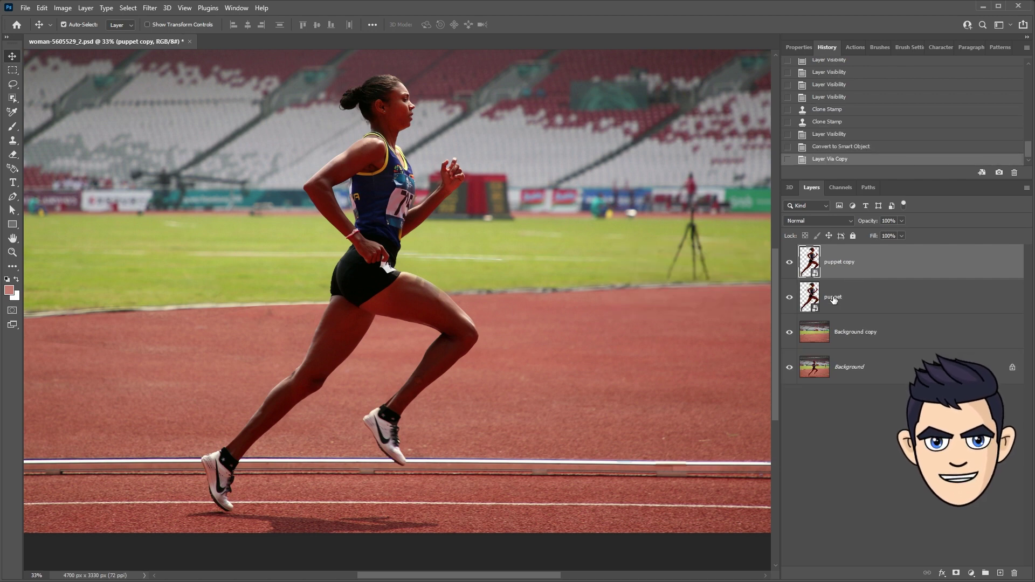
left_click(833, 298)
key("BackSpace")
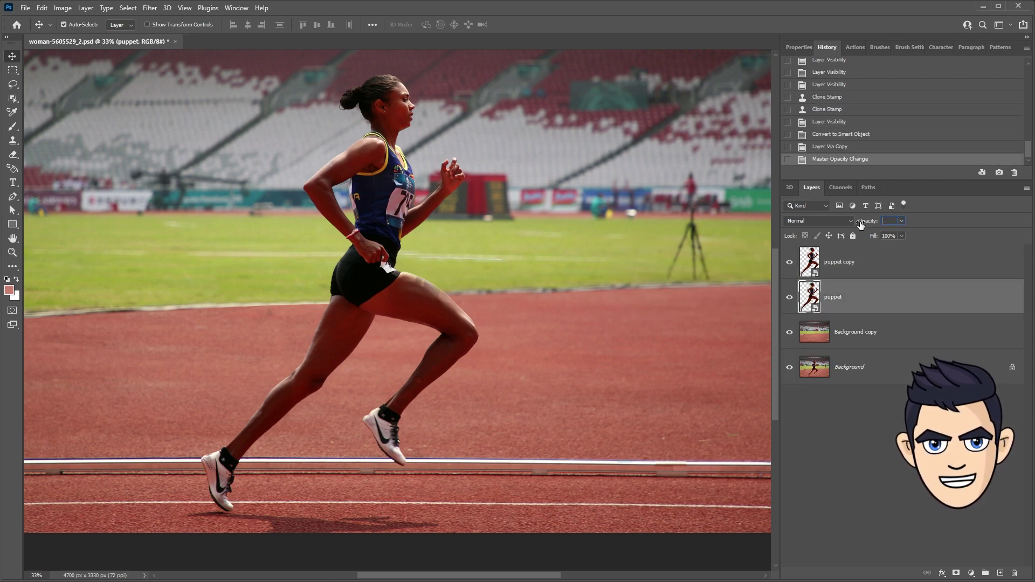
left_click(793, 266)
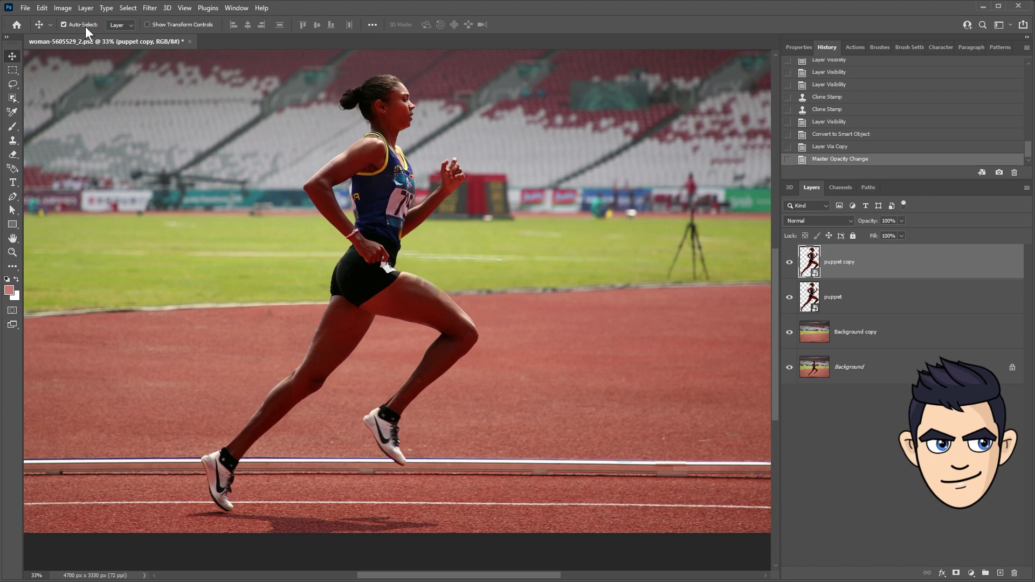
left_click(42, 8)
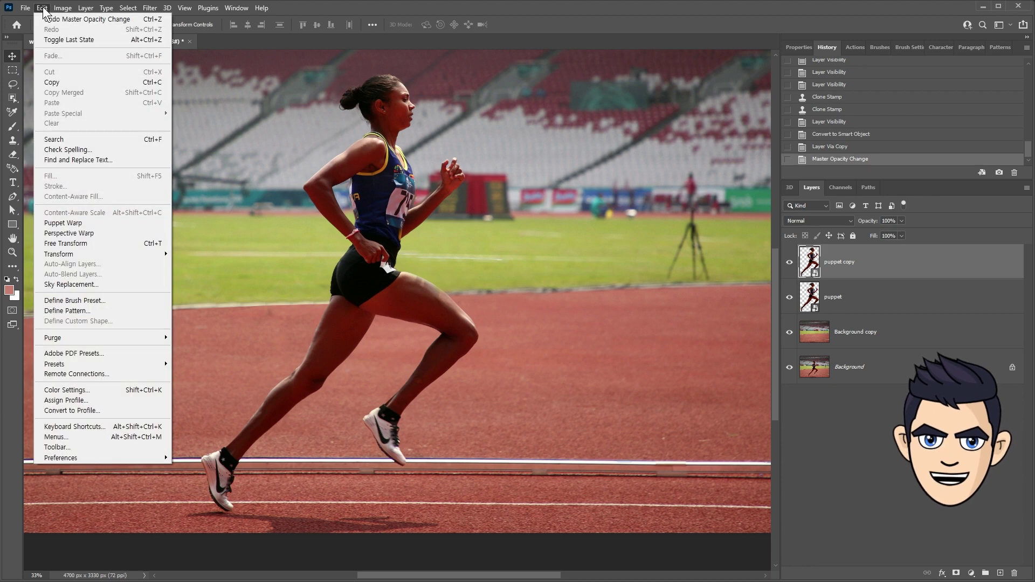
Step: Start Puppet Warp on puppet copy, pinning the shorts and rear shin and undoing test drags
left_click(102, 223)
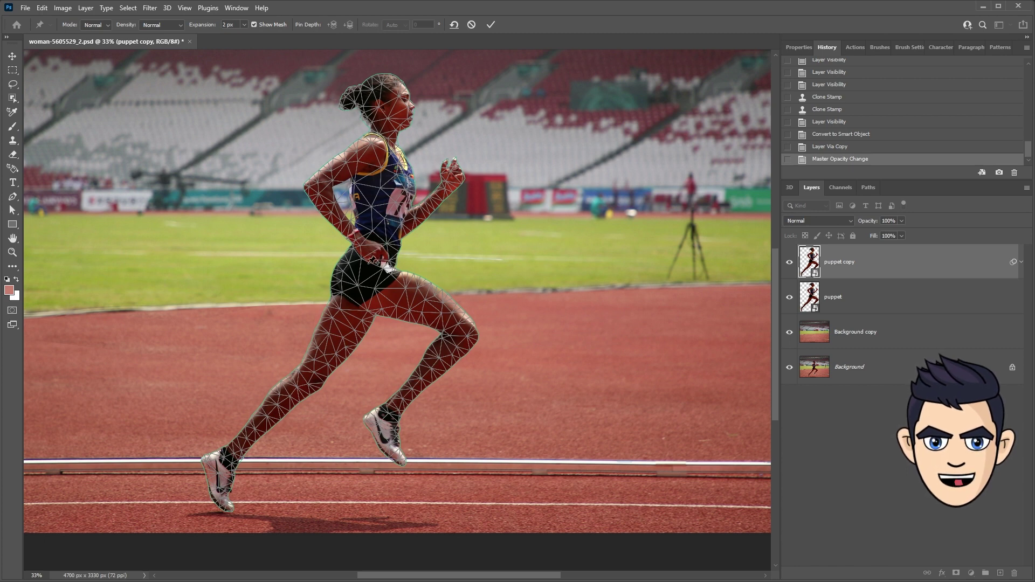
mouse_move(367, 276)
left_mouse_down()
mouse_move(405, 271)
mouse_move(396, 260)
left_mouse_up()
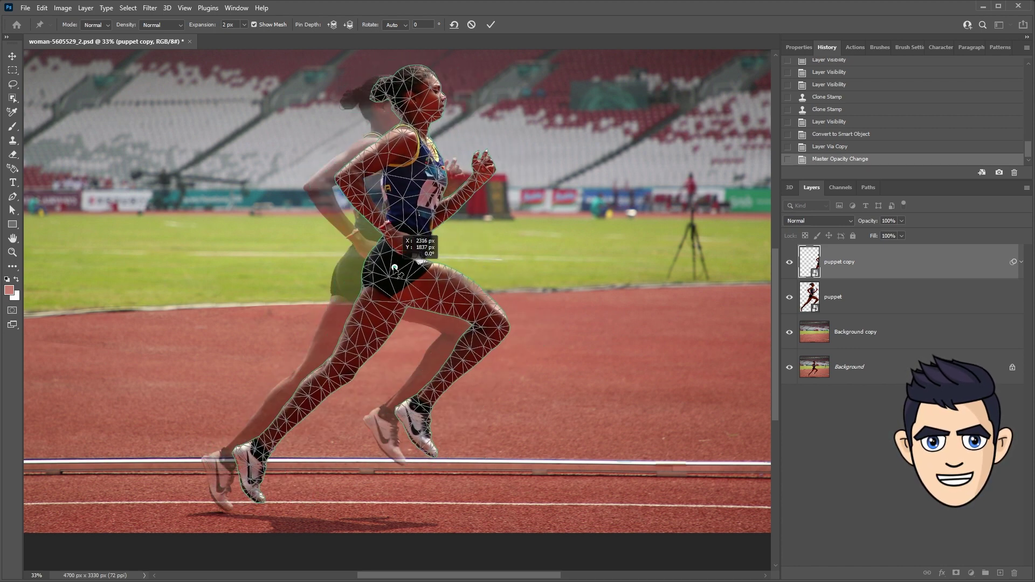
key("ctrl+z")
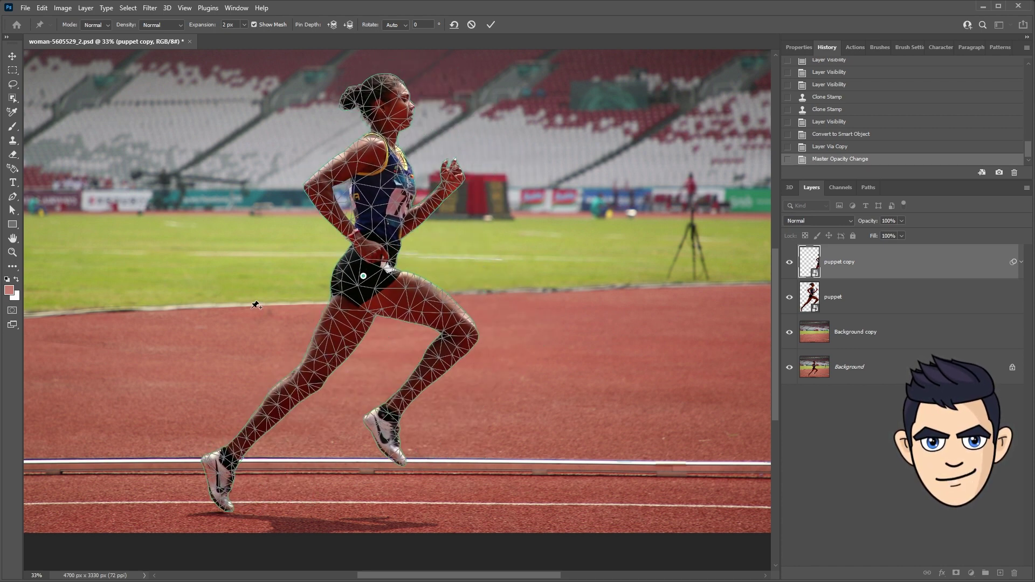
left_click(304, 378)
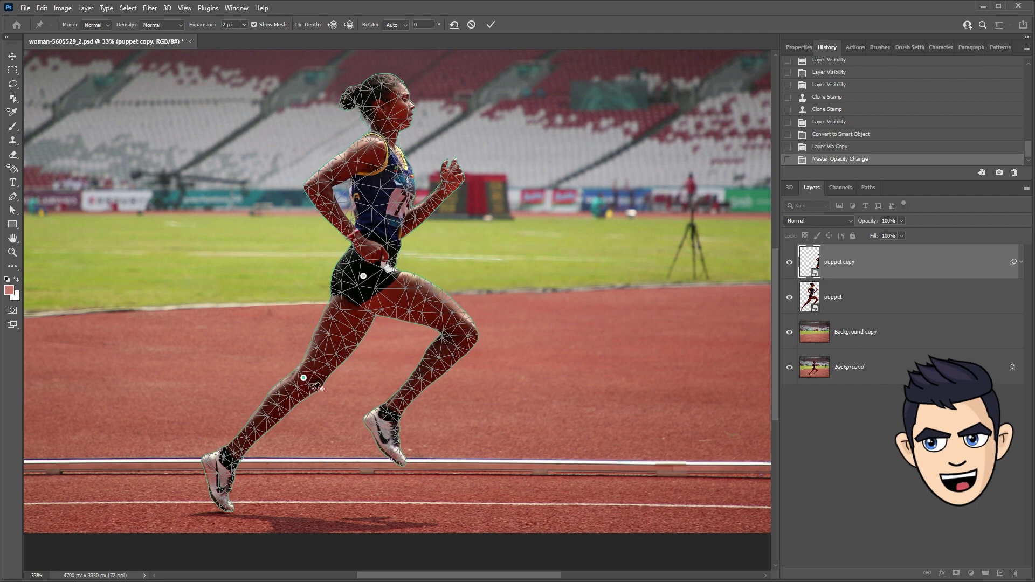
mouse_move(310, 381)
left_mouse_down()
mouse_move(325, 379)
mouse_move(293, 369)
left_mouse_up()
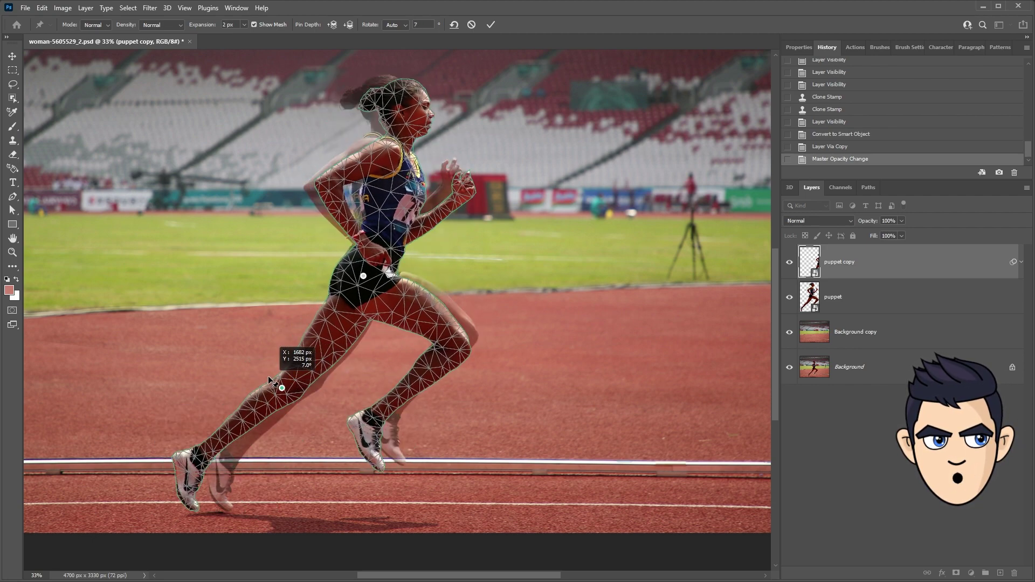
key("ctrl+z")
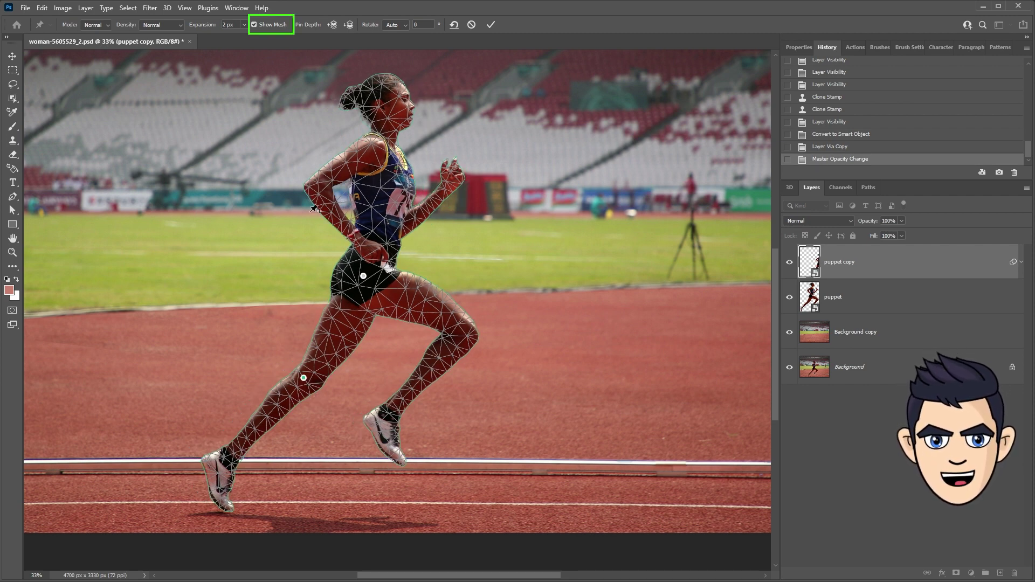
Step: Hide the mesh, pin the front knee, and swing the rear leg back around its knee pin
left_click(254, 25)
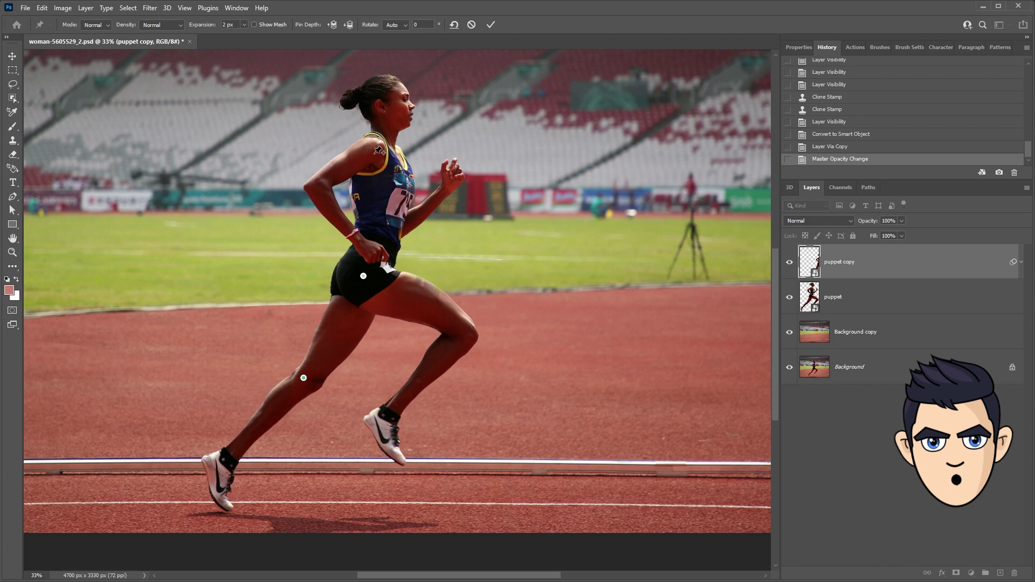
left_click_drag(304, 377, 305, 355)
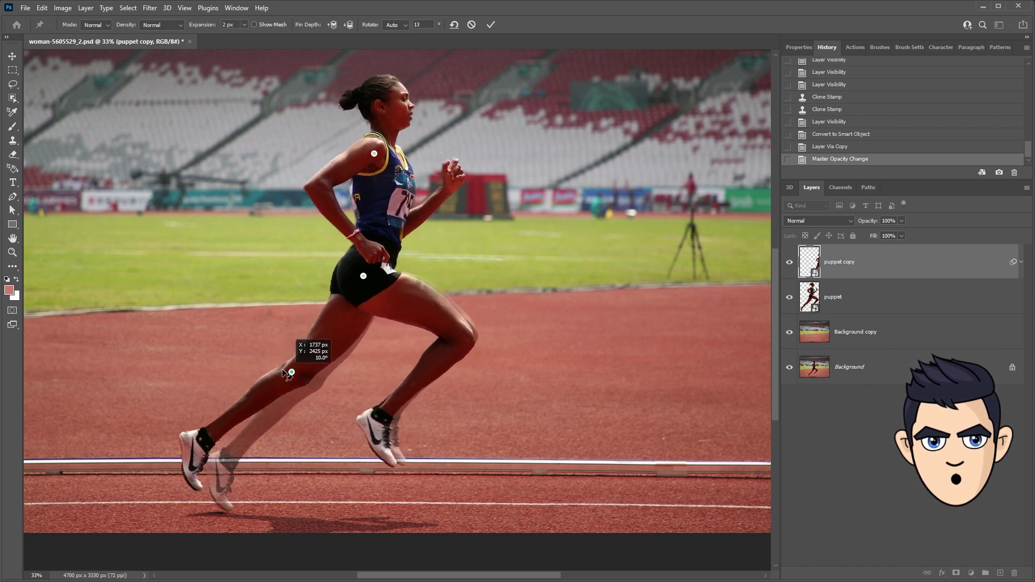
left_click_drag(302, 365, 267, 350)
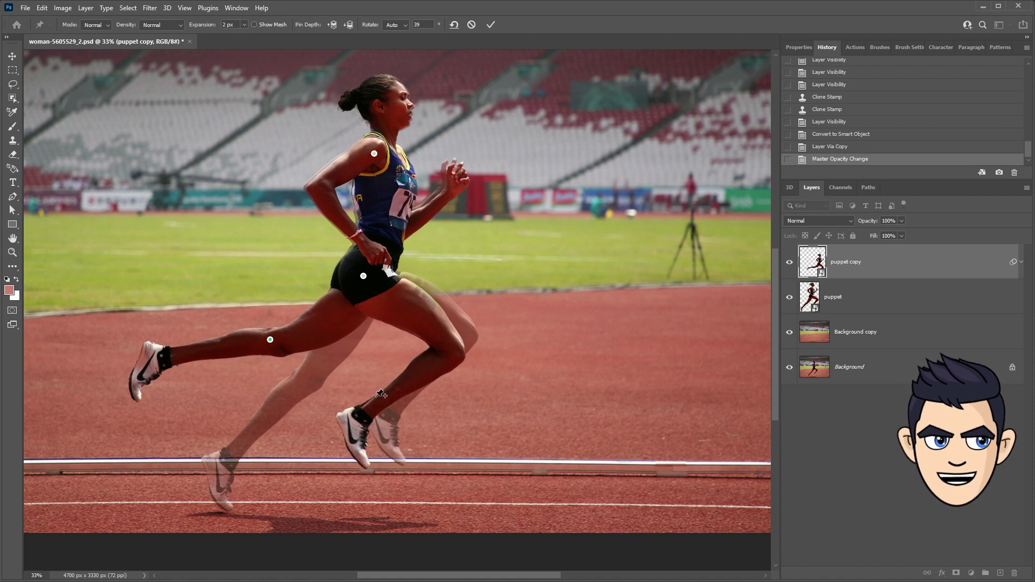
key("ctrl+z")
left_click(467, 332)
left_click_drag(302, 379, 297, 366)
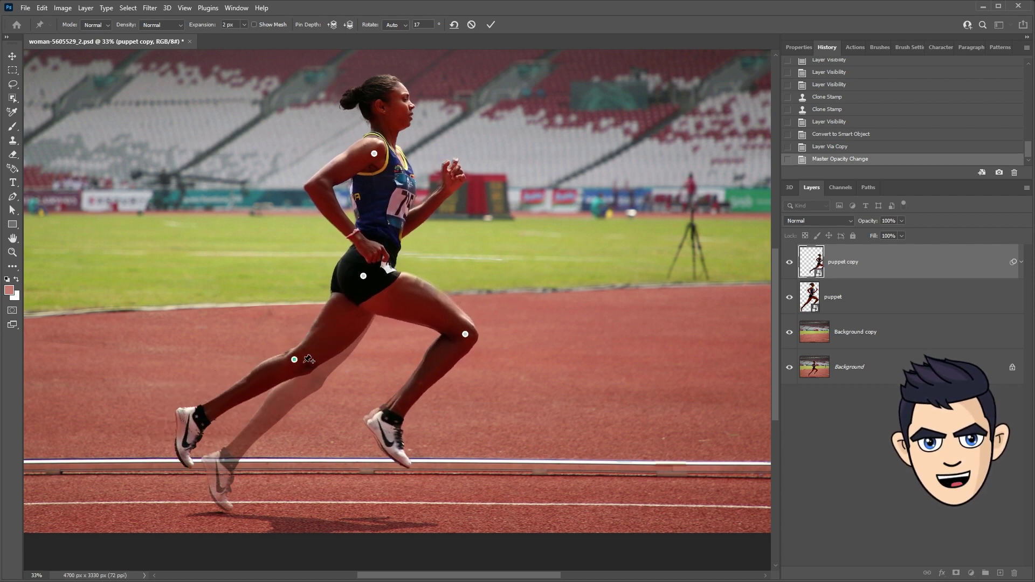
key("alt")
left_click_drag(301, 368, 300, 374)
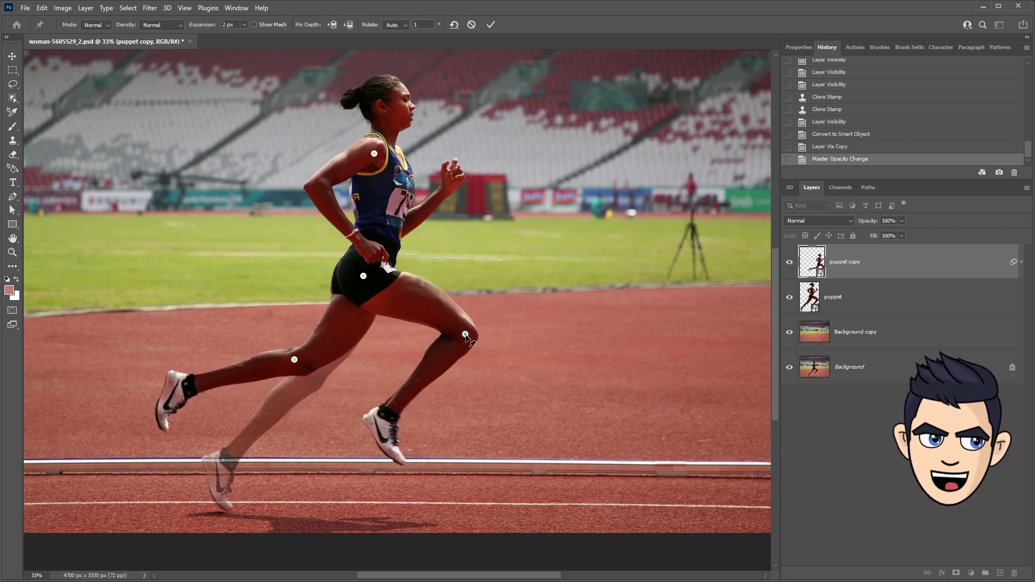
Step: Lift the front knee, replace the shoulder pin with a waist pin, and lean the torso forward
left_click_drag(465, 334, 482, 318)
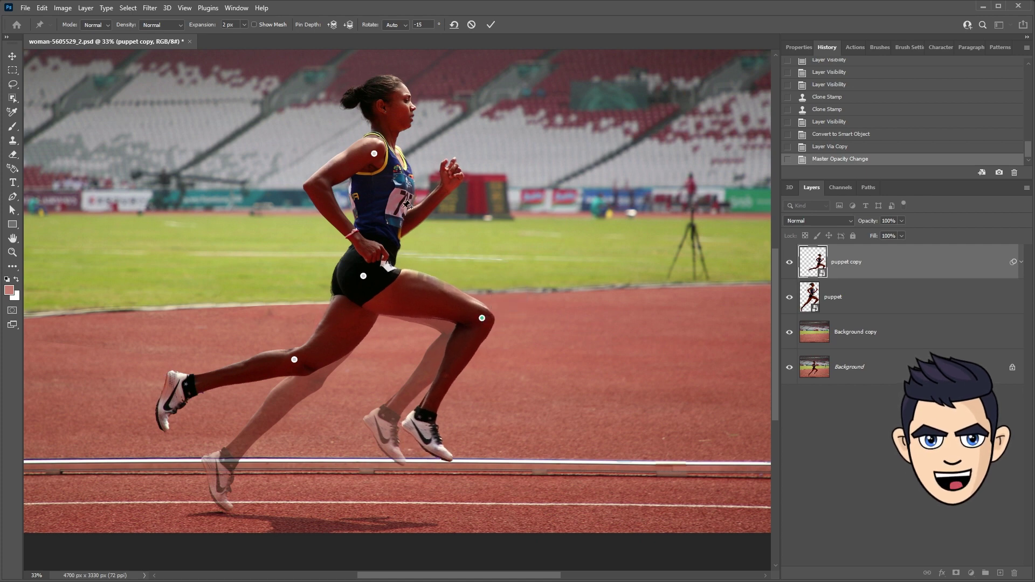
left_click(376, 230)
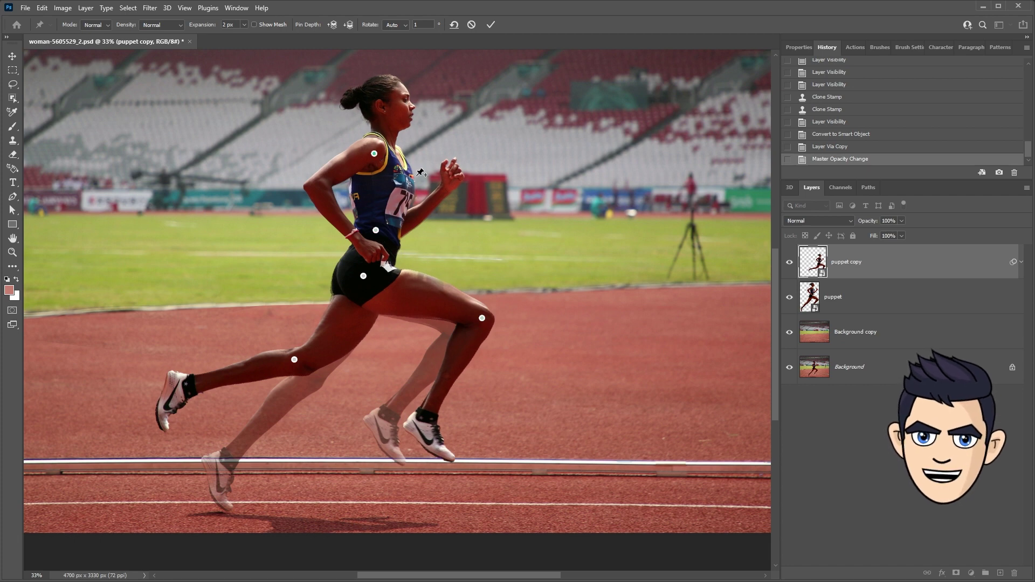
key("Delete")
left_click(376, 230)
left_click_drag(394, 229, 404, 243)
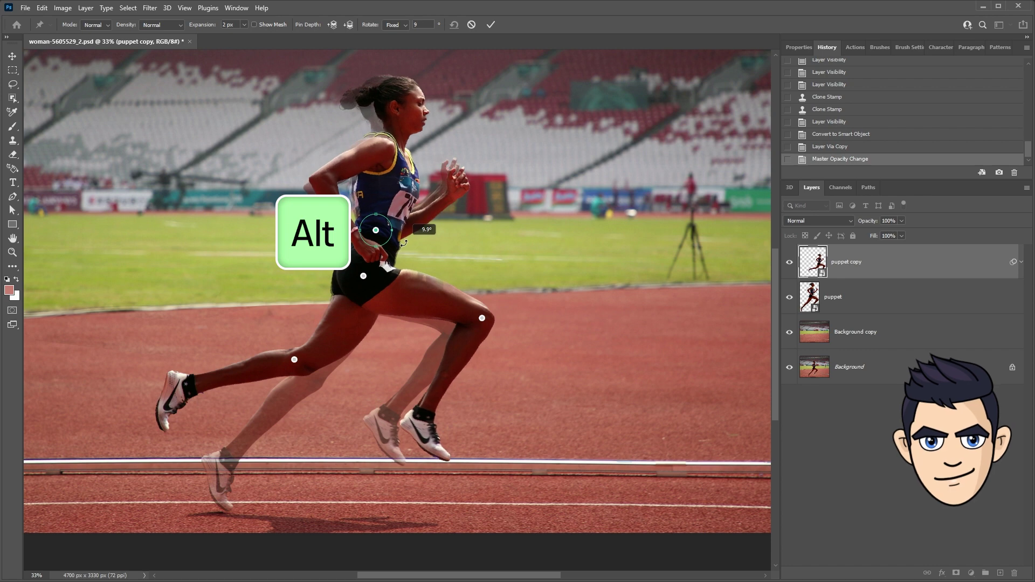
Step: Pin the runner's neck and forearm, tilting the head and rotating the forearm and hand
left_click(401, 138)
left_click_drag(421, 147, 439, 139)
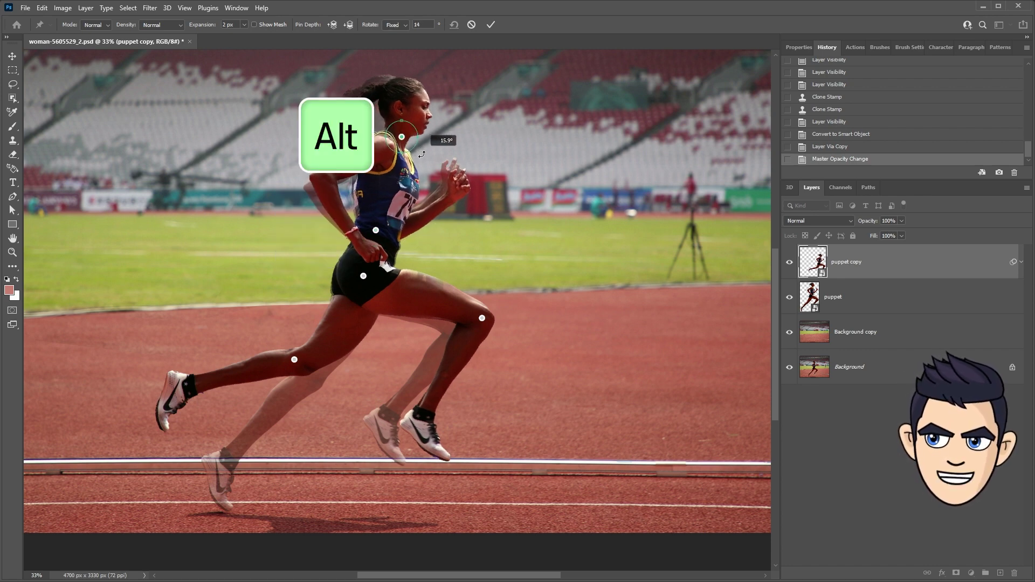
left_click(410, 225)
left_click_drag(418, 232, 425, 250)
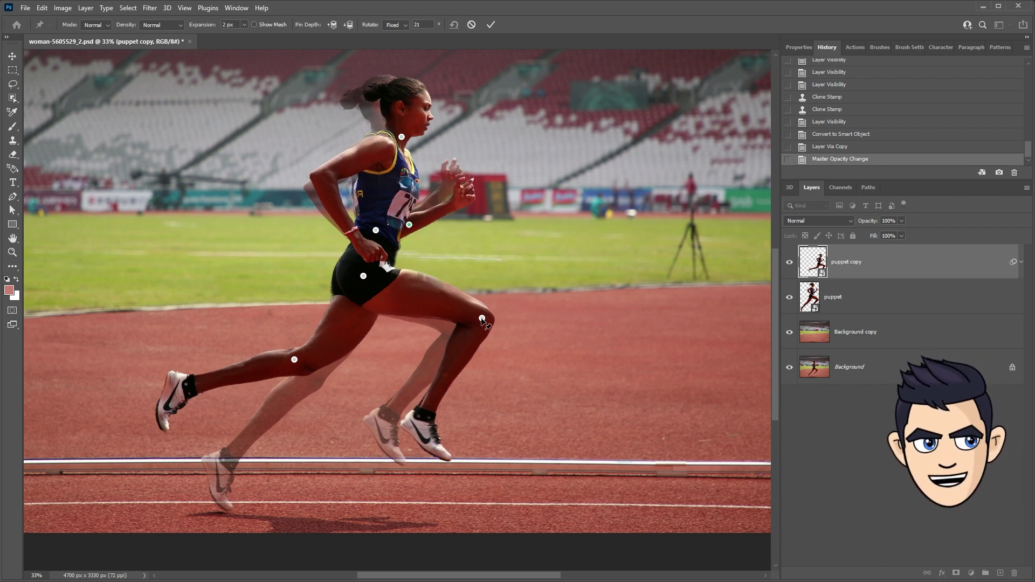
Step: Swing the front lower leg forward around the knee pin, with the rear thigh anchored
left_click_drag(483, 319, 484, 316)
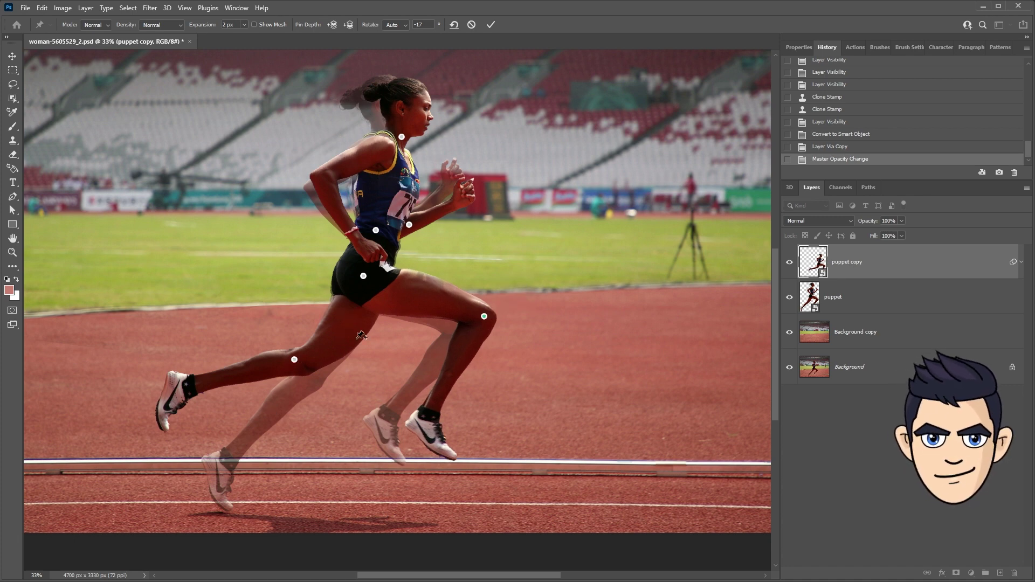
left_click_drag(341, 335, 334, 333)
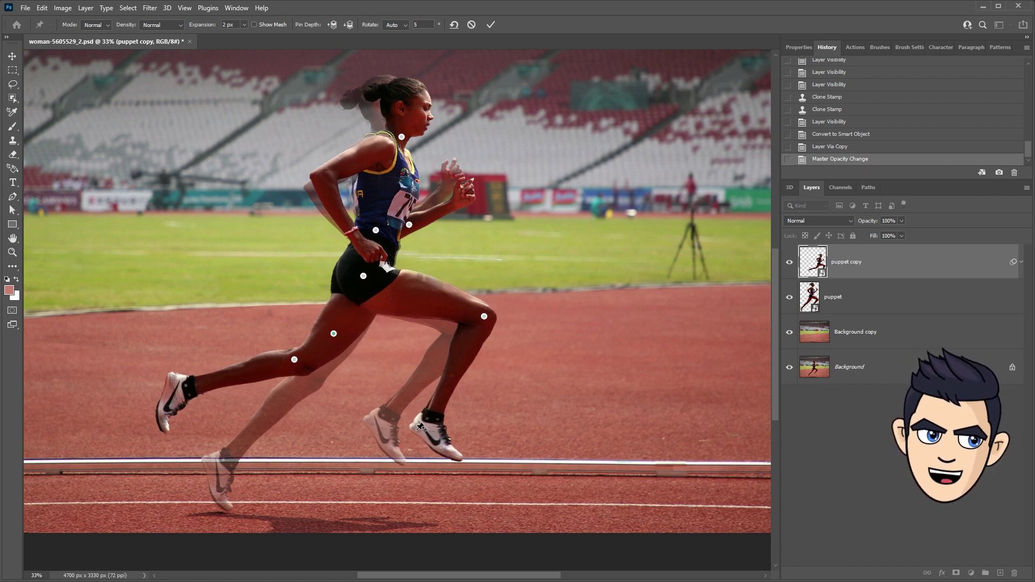
left_click_drag(490, 323, 511, 315)
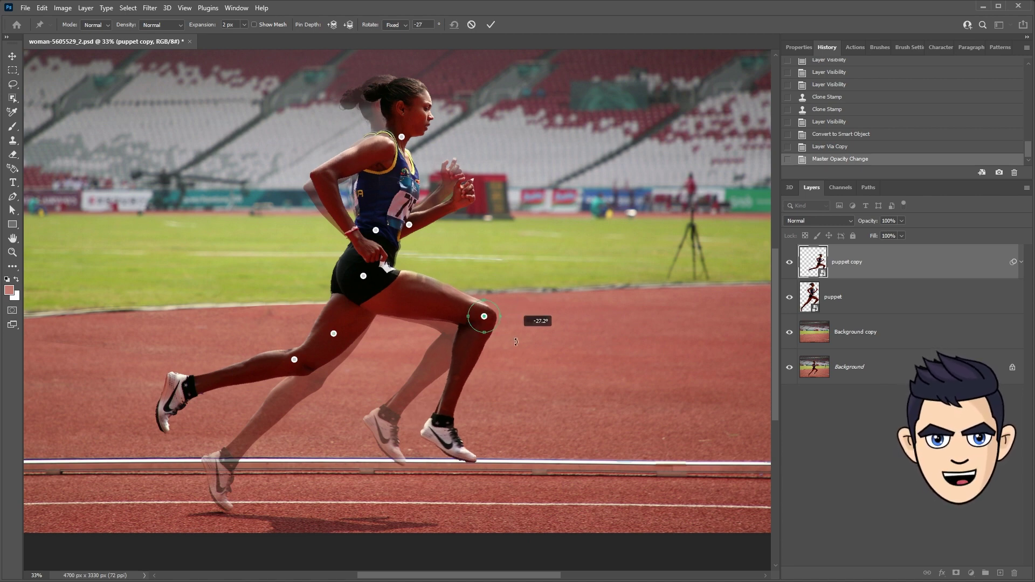
left_click_drag(484, 317, 511, 329)
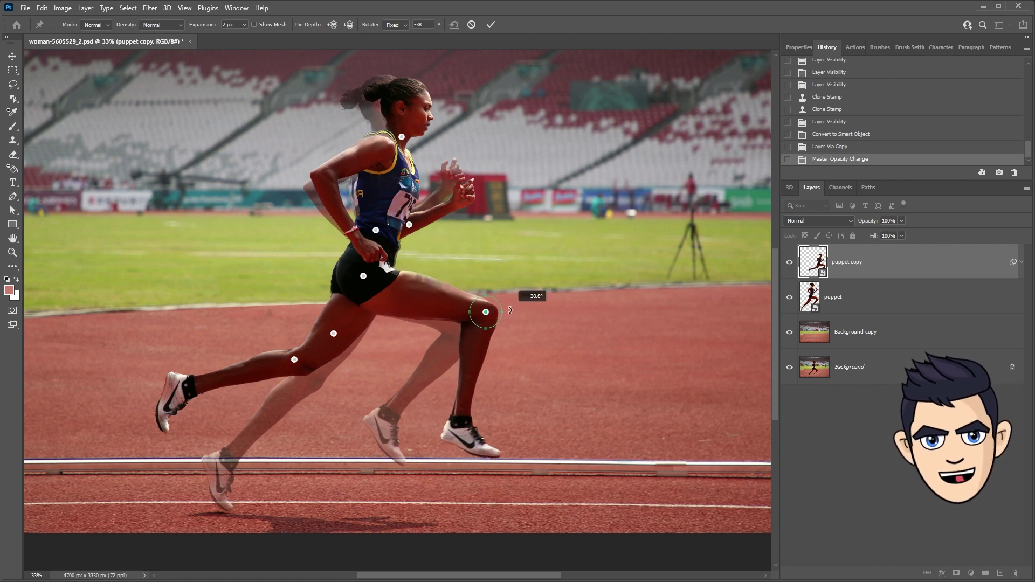
key("ctrl+z")
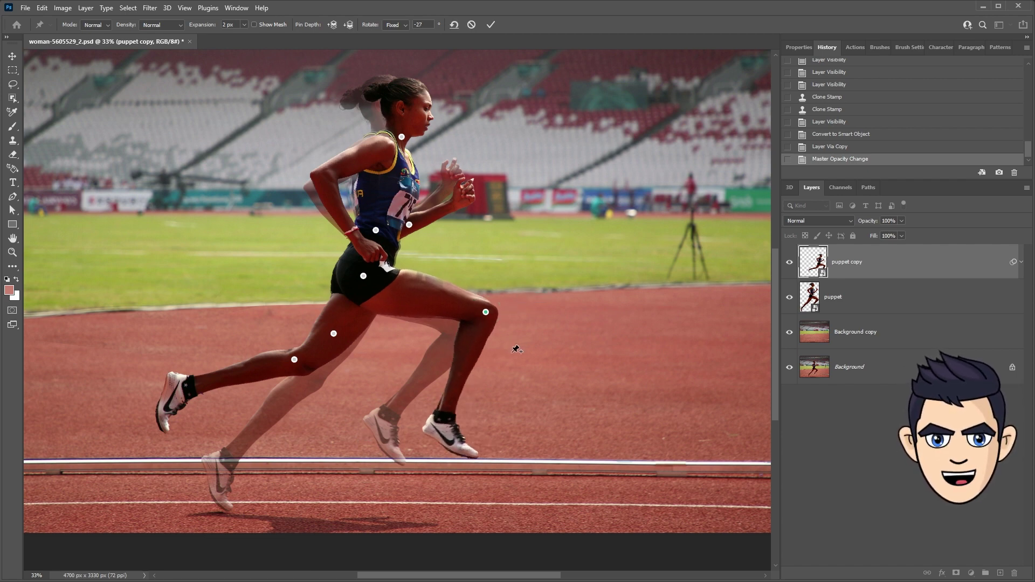
left_click_drag(486, 312, 477, 313)
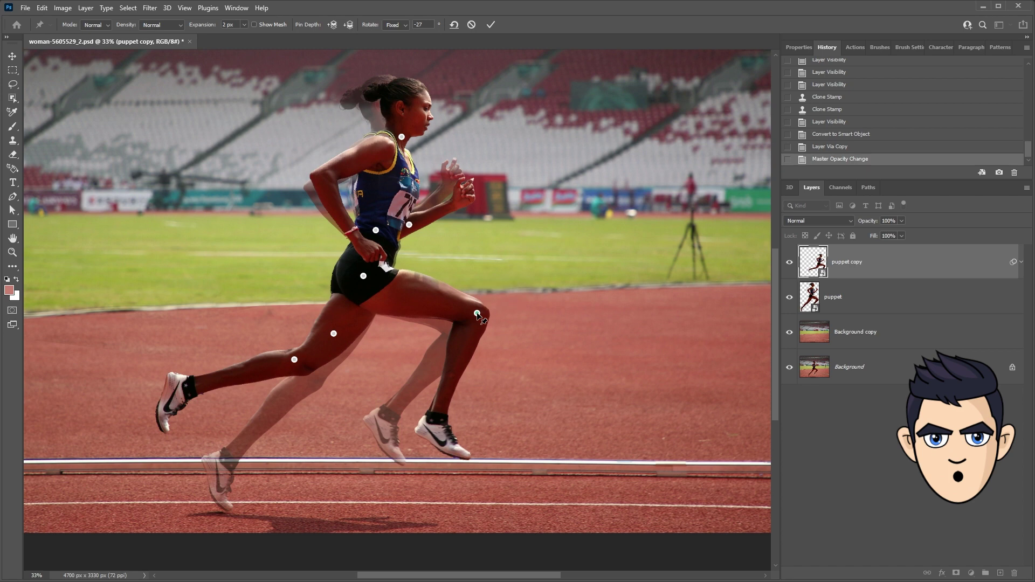
Step: Pin and rotate both the front and back feet, then commit the Puppet Warp
left_click(439, 421)
left_click_drag(455, 426, 469, 431)
left_click(186, 390)
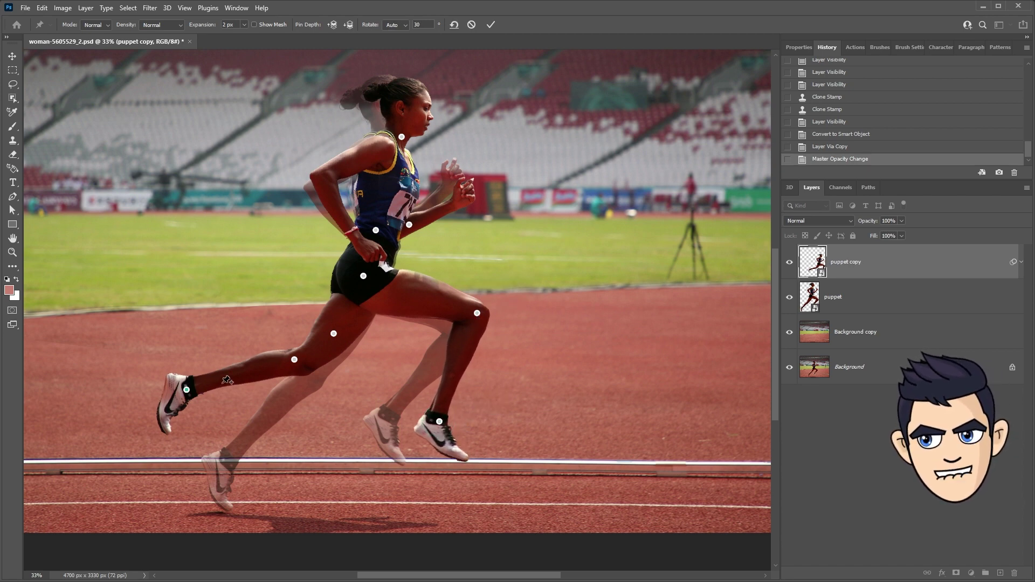
left_click_drag(187, 390, 187, 384)
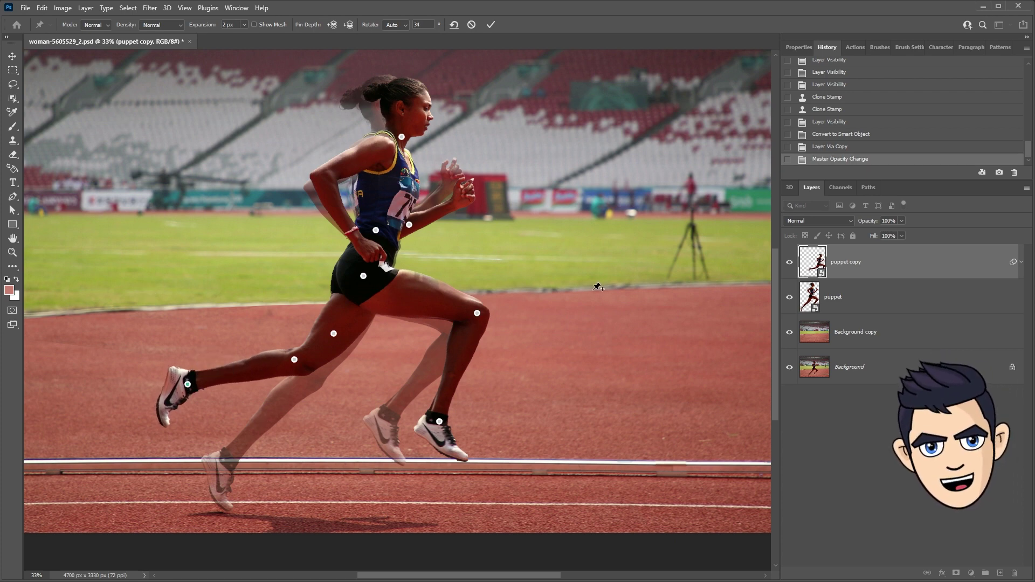
left_click(485, 26)
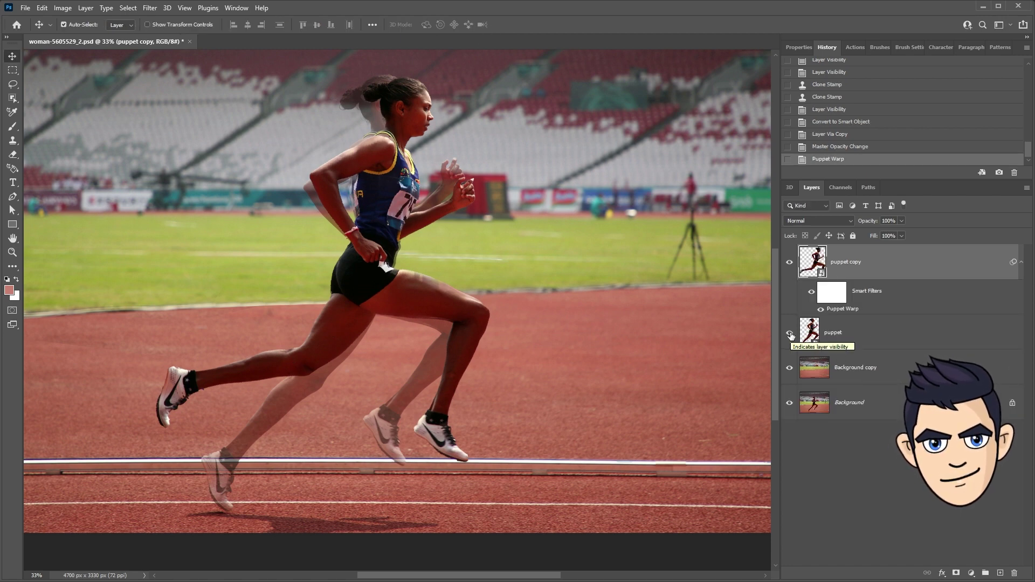
Step: Hide the original puppet layer and toggle the warp off and on to compare poses
left_click(789, 332)
left_click(790, 404, "alt")
left_click(789, 403, "alt")
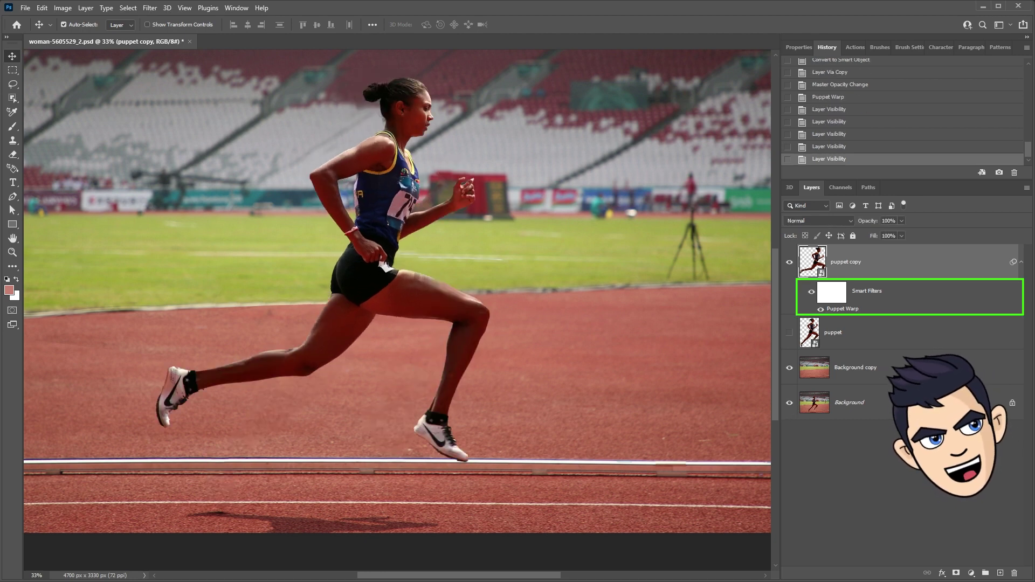
Step: Reopen the Puppet Warp filter, adjust the back foot and thigh pins, then Remove All Pins
double_click(854, 309)
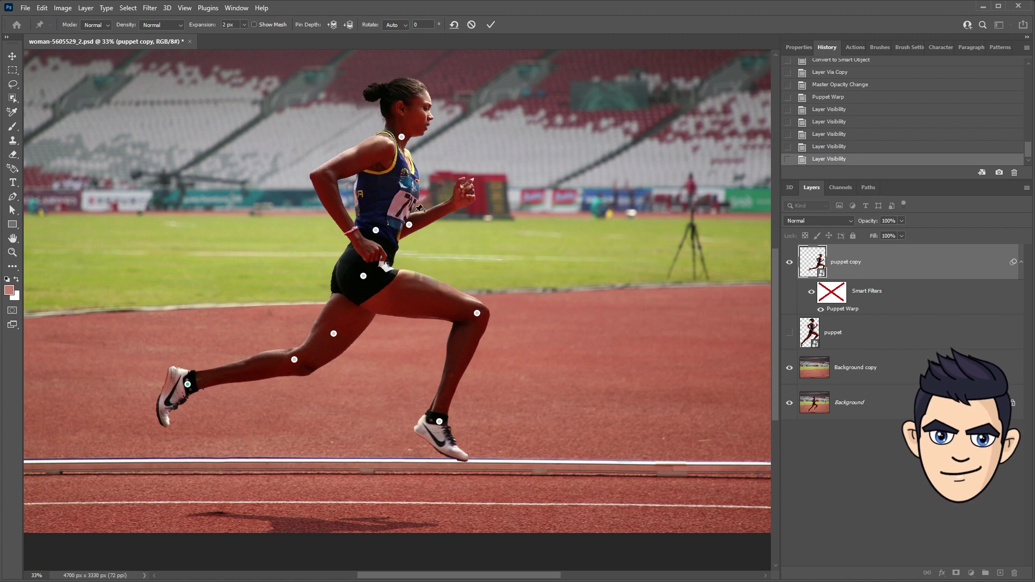
left_click_drag(187, 384, 189, 397)
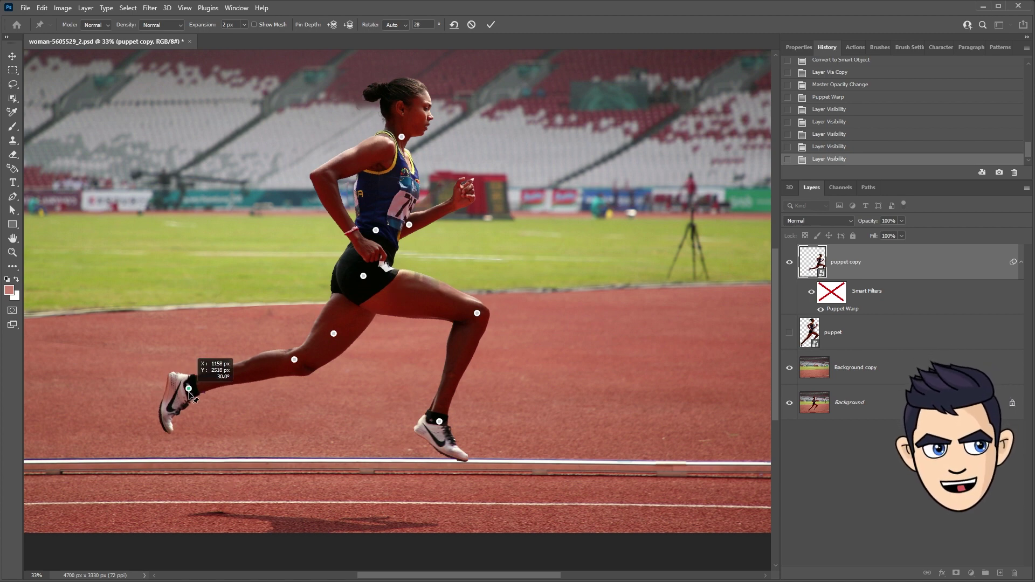
left_click_drag(334, 335, 337, 329)
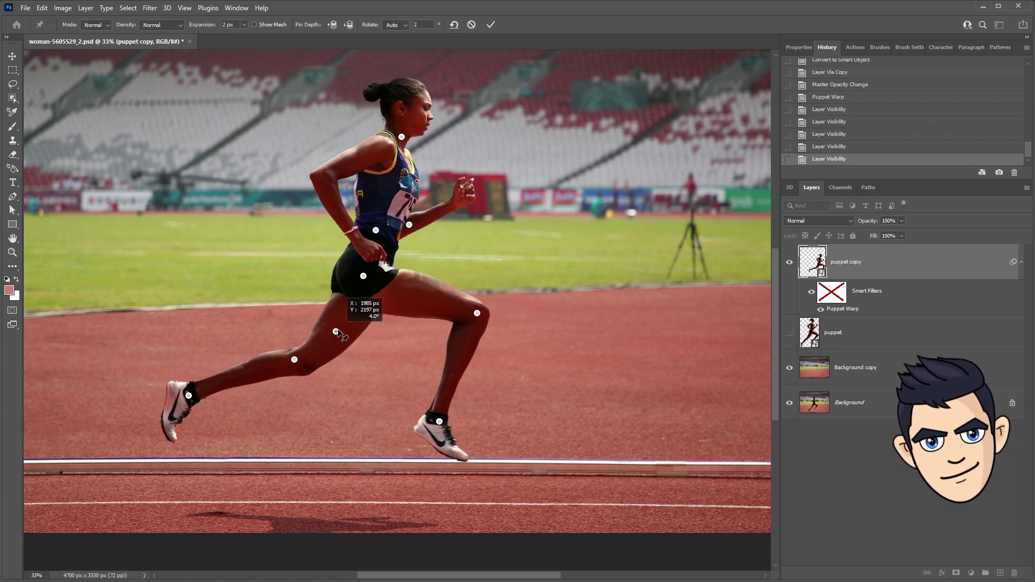
right_click(363, 277)
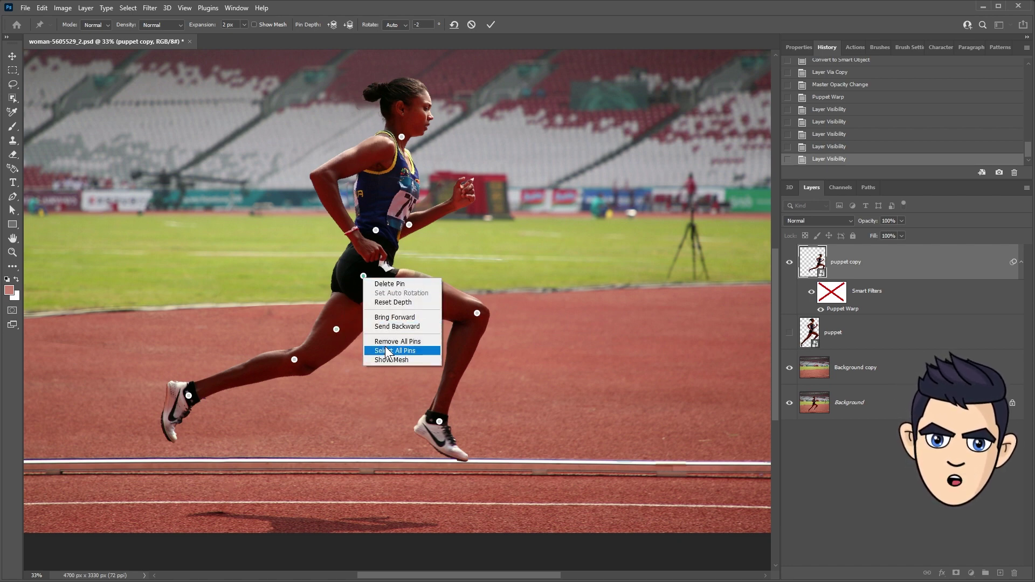
left_click(418, 342)
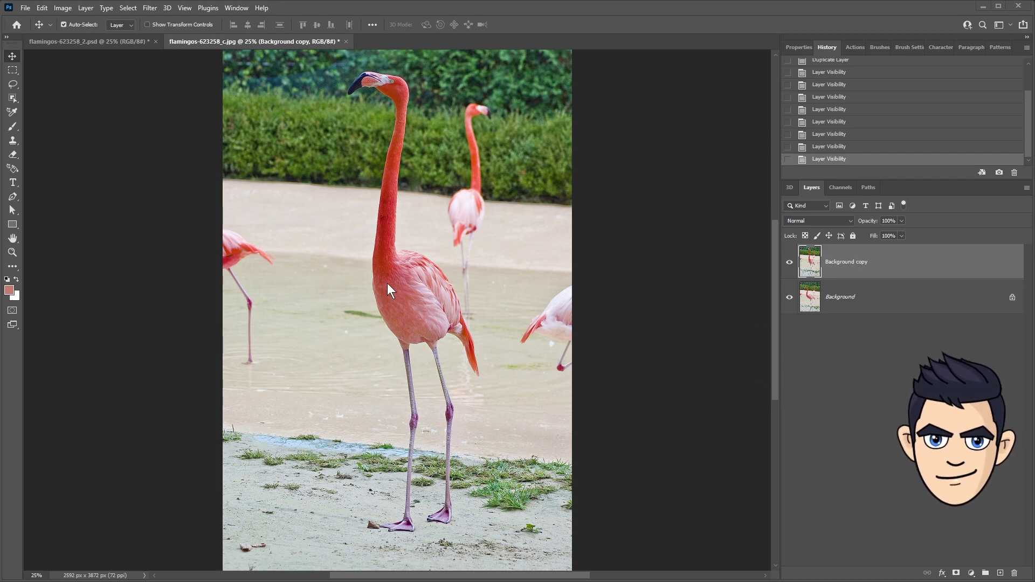
Step: Switch to the flamingos psd, showing the 'puppet' and 'Background only' layers with puppet active
left_click(790, 264)
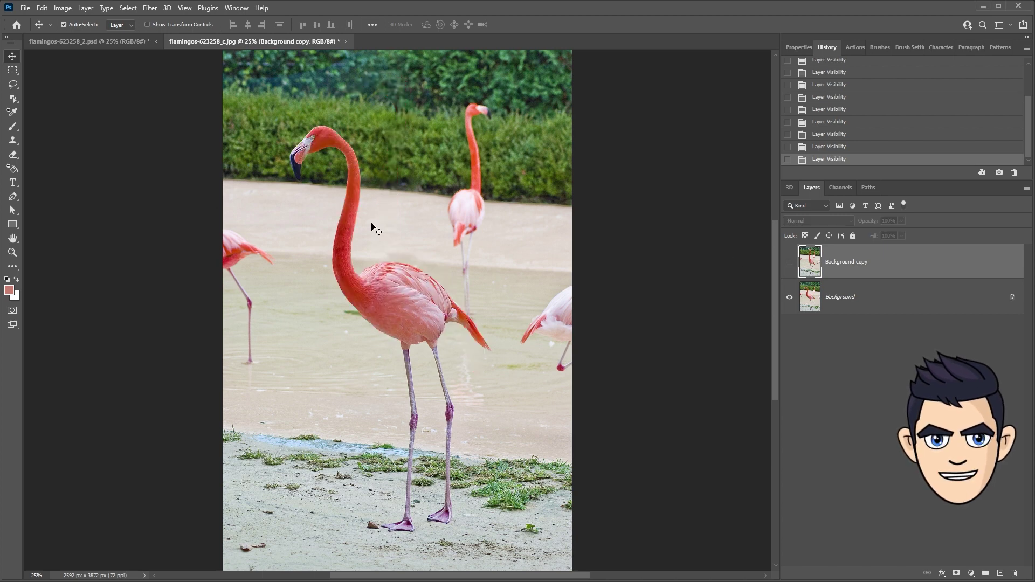
left_click(104, 39)
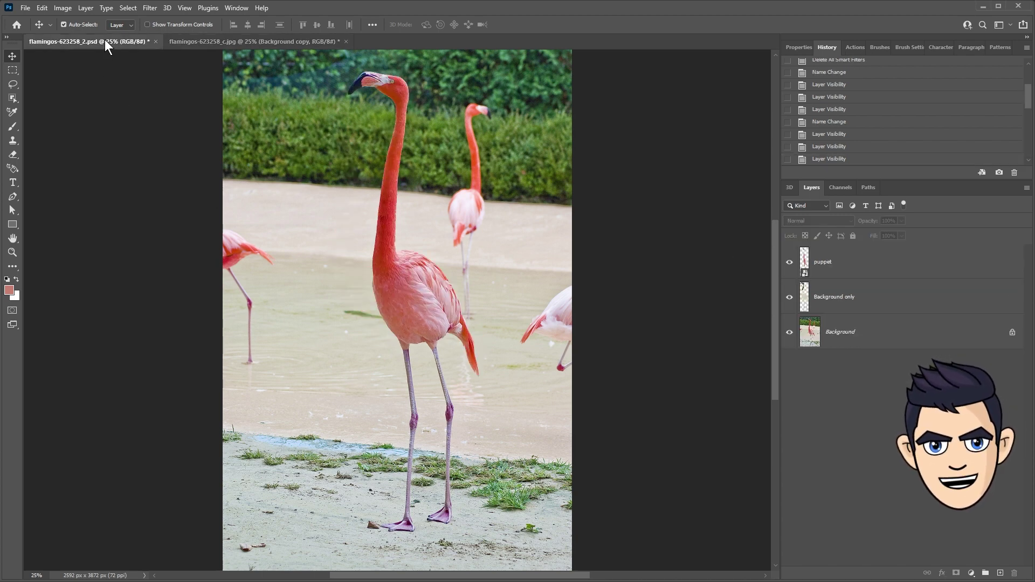
left_click_drag(790, 262, 790, 298)
left_click(790, 298)
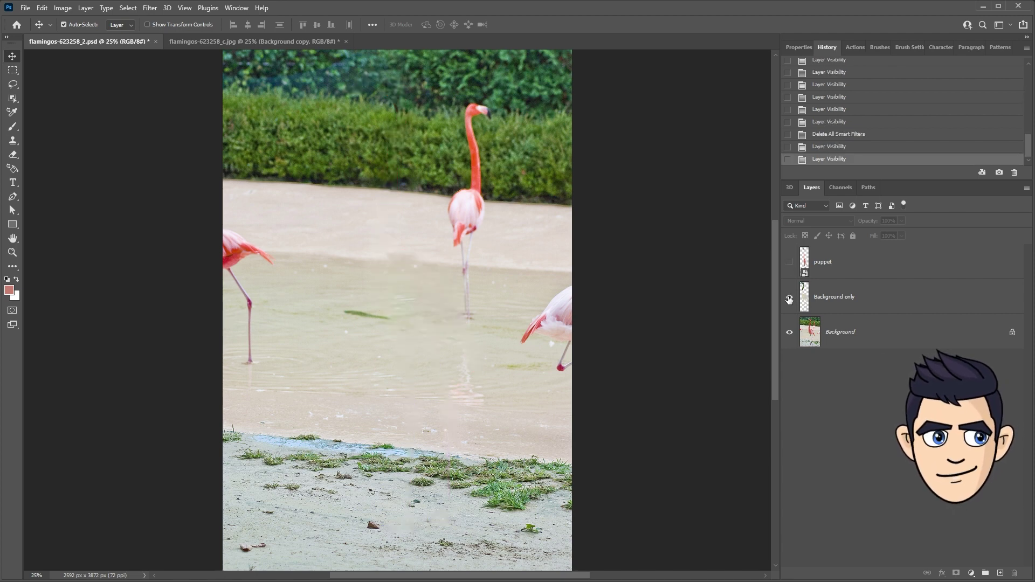
left_click(789, 263)
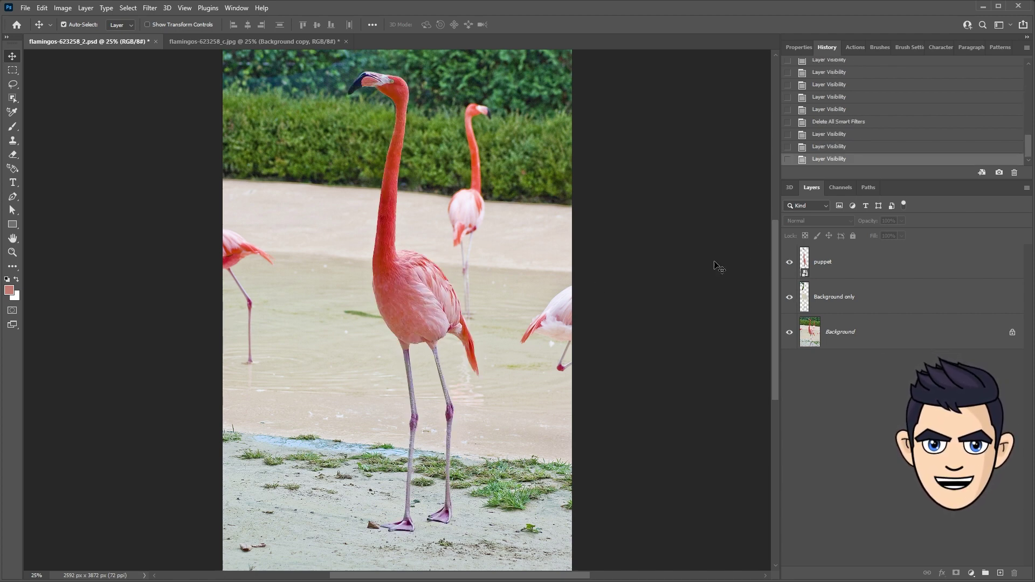
left_click_drag(411, 290, 411, 291)
left_click(42, 8)
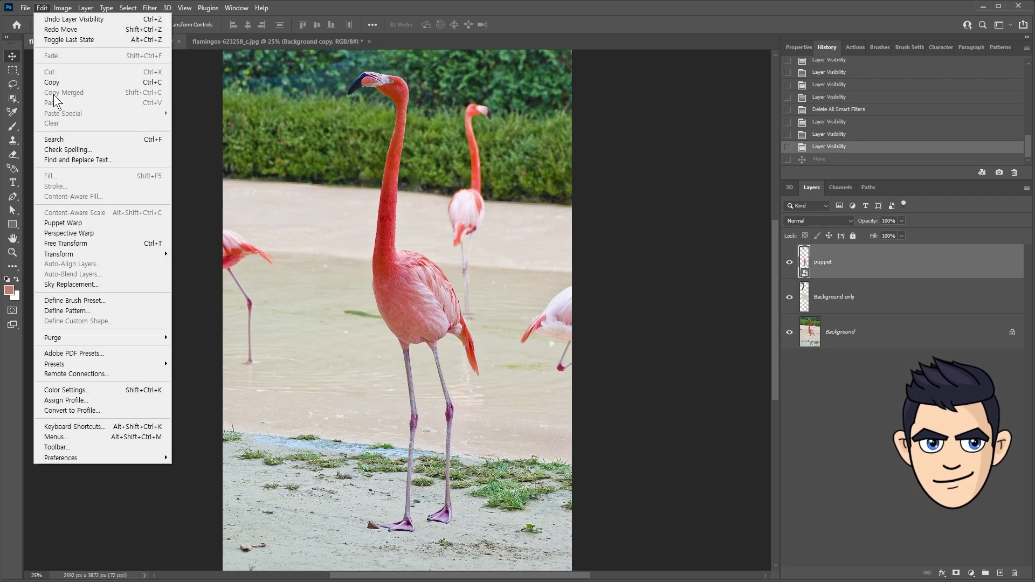
Step: Start Puppet Warp on the flamingo puppet layer with More Points mesh density
left_click(101, 225)
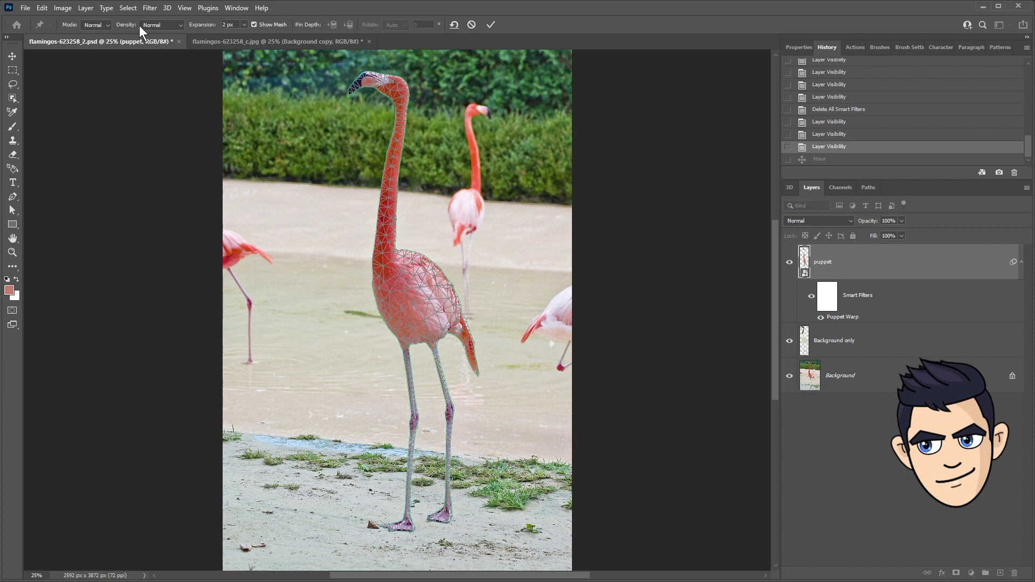
left_click(165, 25)
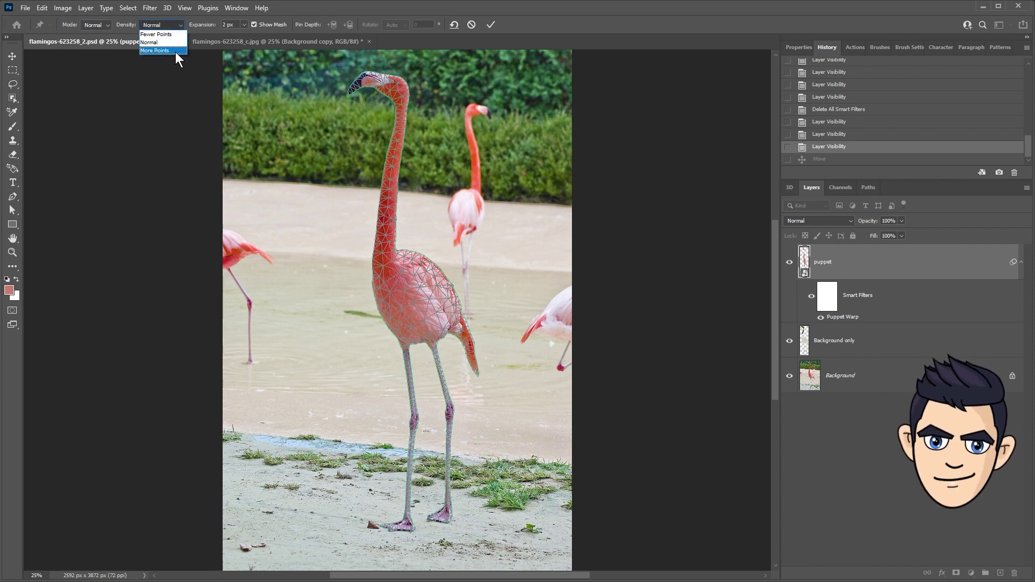
left_click(176, 51)
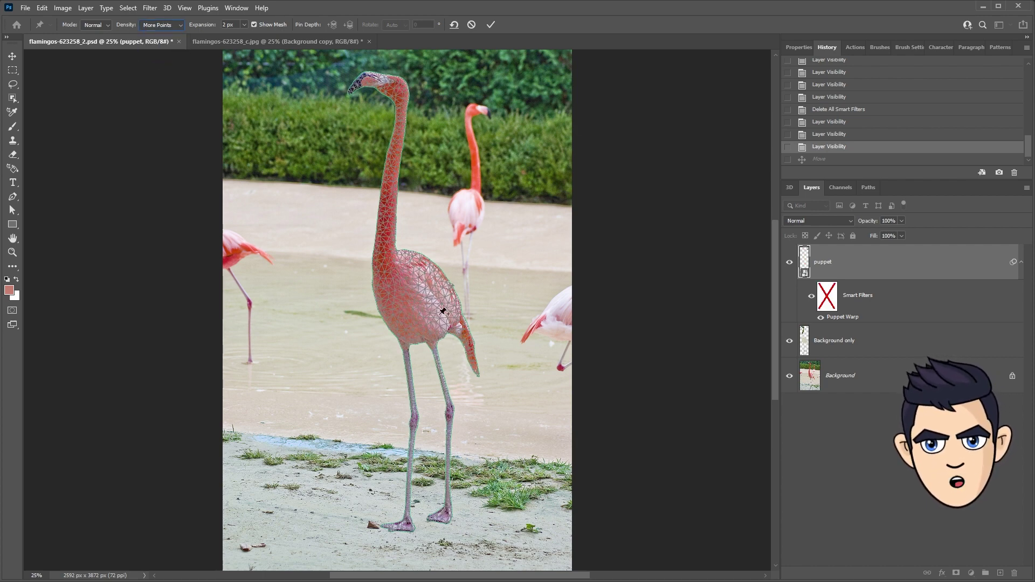
Step: Pin the flamingo's body and neck base, trying and undoing a neck swing
left_click(412, 311)
left_click(398, 283)
left_click_drag(404, 284, 429, 381)
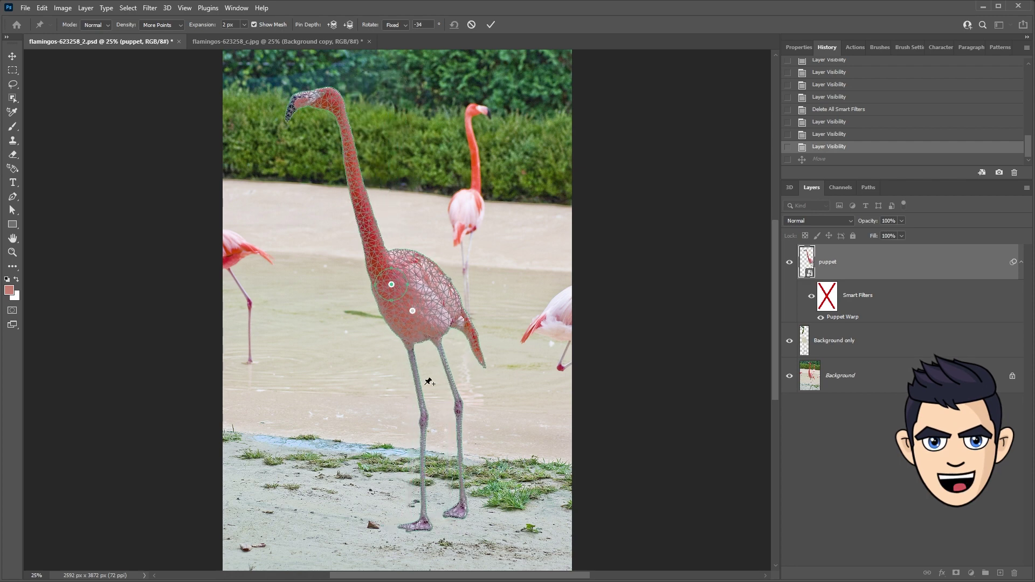
key("ctrl+z")
Step: Pin the lower body and both legs, then rotate the neck left around the body pin
left_click(405, 344)
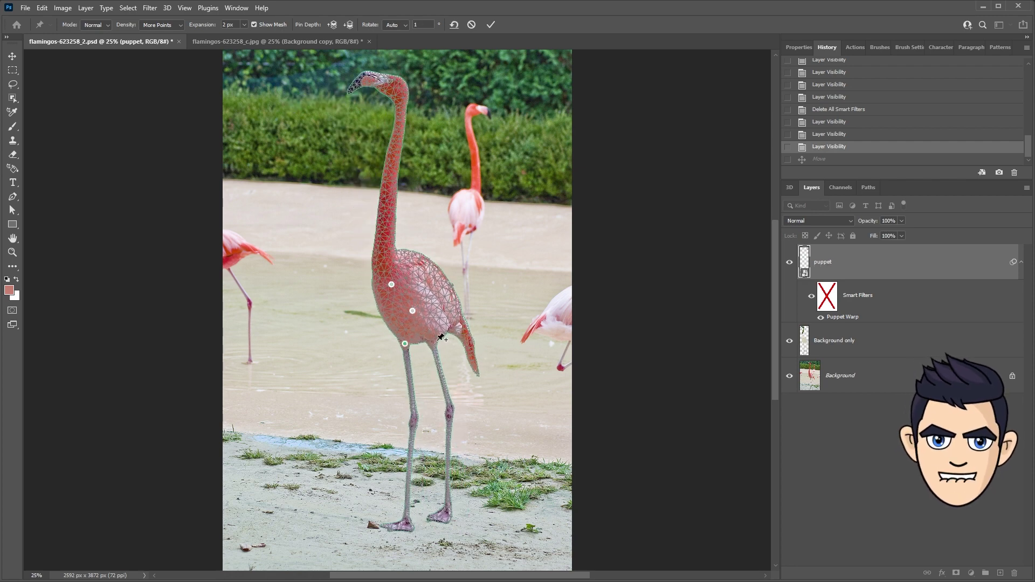
left_click(434, 341)
left_click_drag(405, 284, 410, 264)
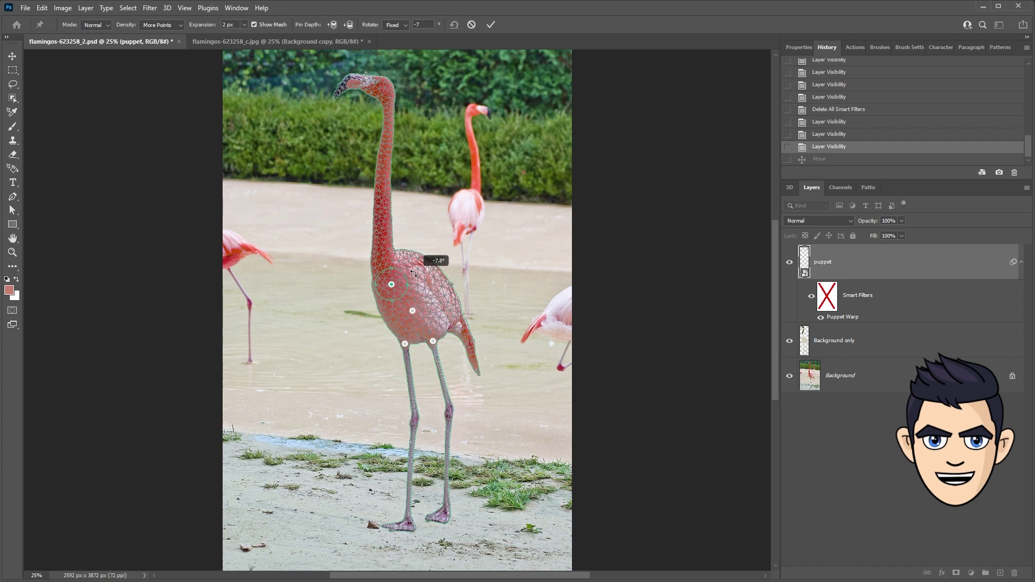
key("ctrl+z")
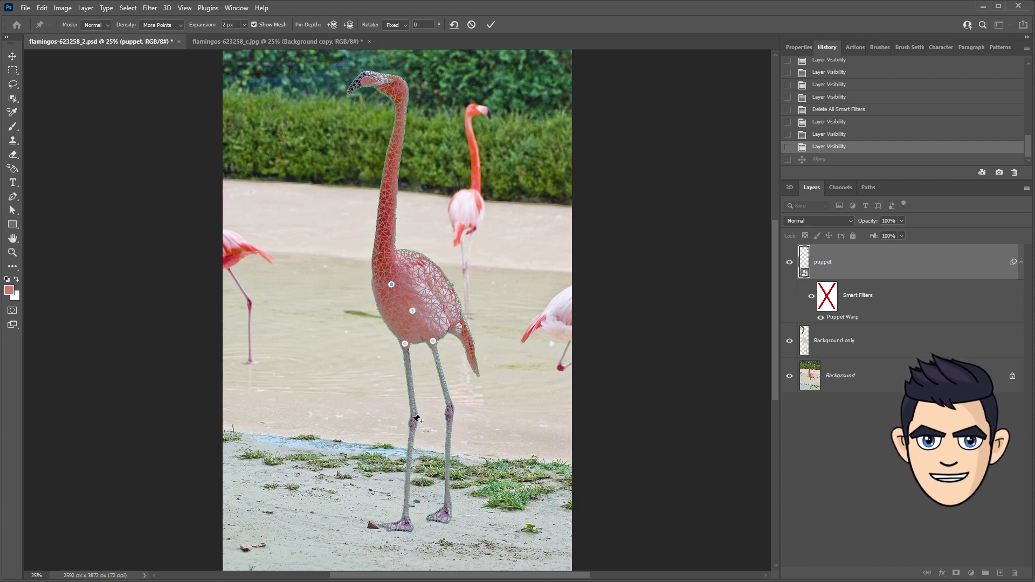
left_click(407, 360)
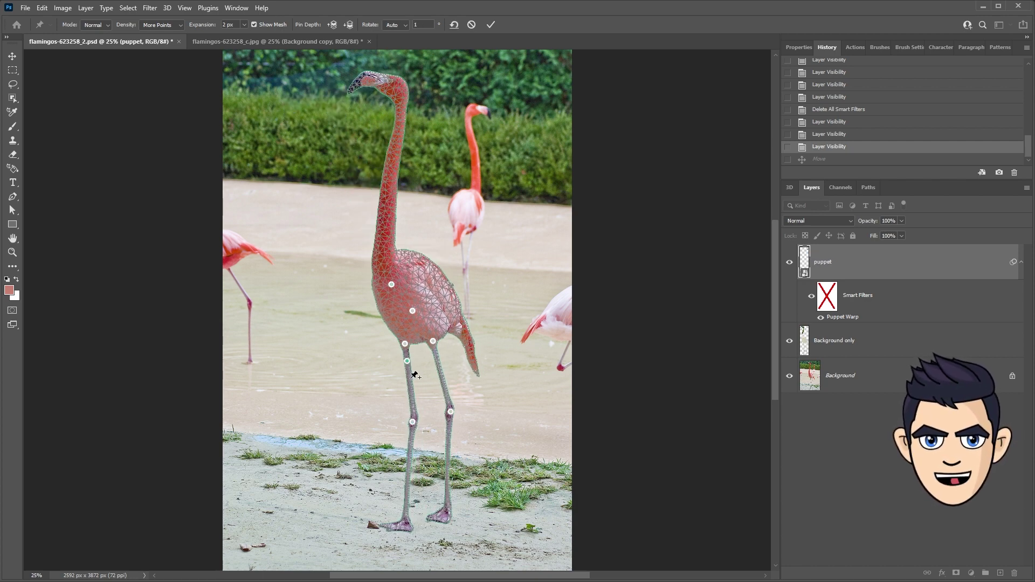
left_click(437, 356)
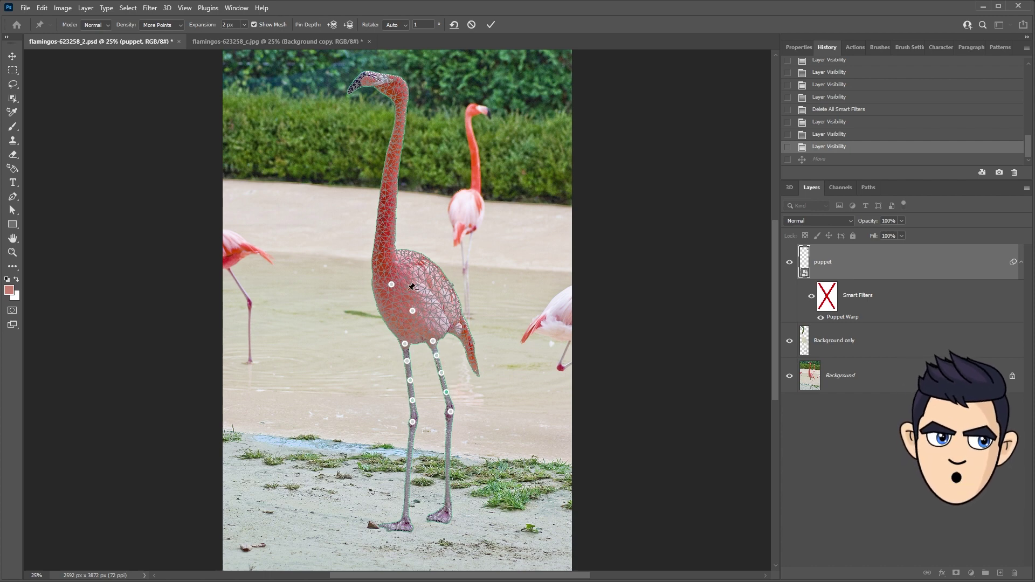
mouse_move(403, 279)
left_mouse_down()
mouse_move(430, 258)
mouse_move(428, 315)
mouse_move(407, 258)
left_mouse_up()
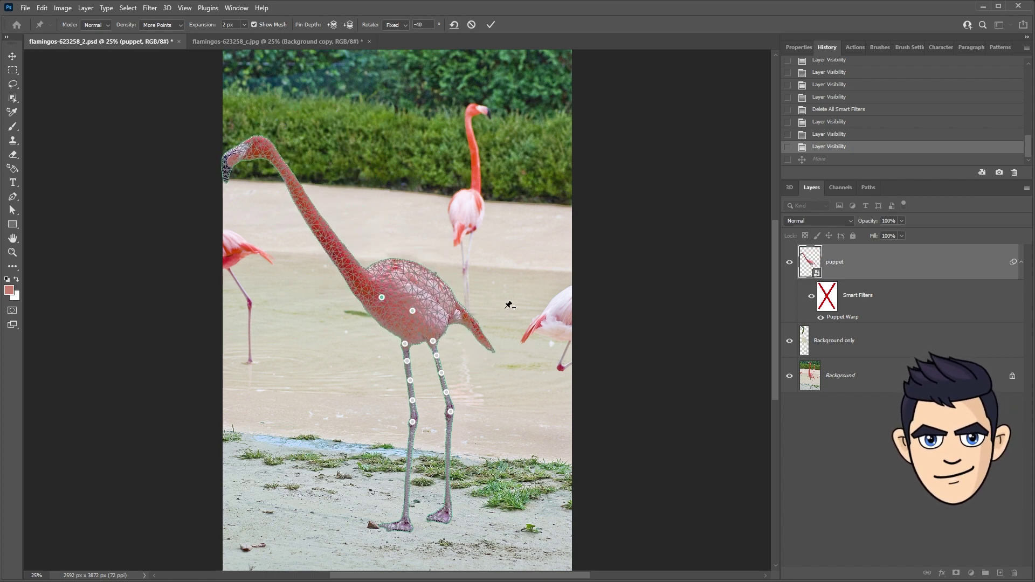
Step: Pin the neck base and mid-neck, swinging the neck upright and turning the upper neck right
left_click(357, 272)
left_click_drag(377, 269, 383, 313)
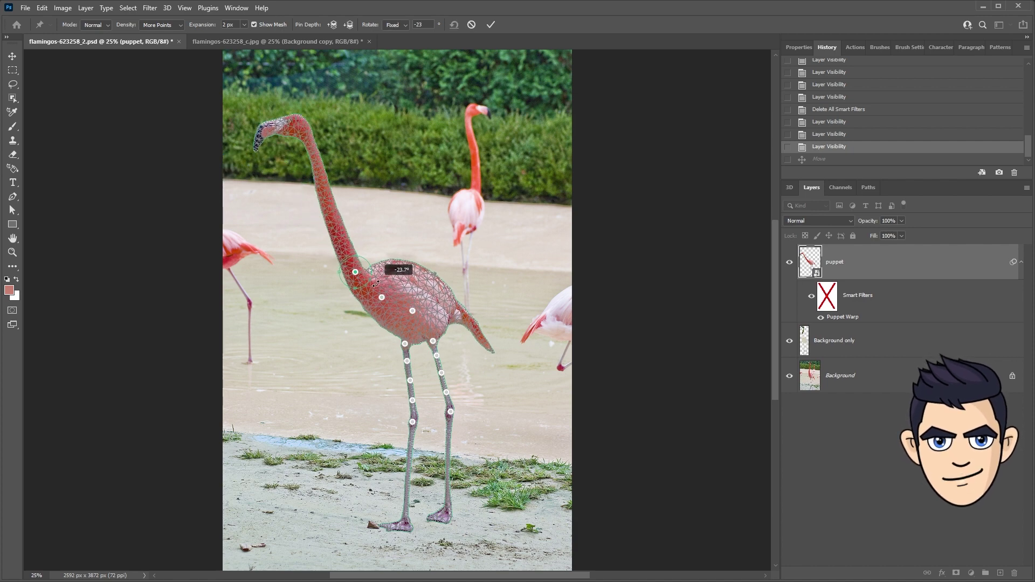
left_click(351, 232)
left_click_drag(363, 244, 366, 249)
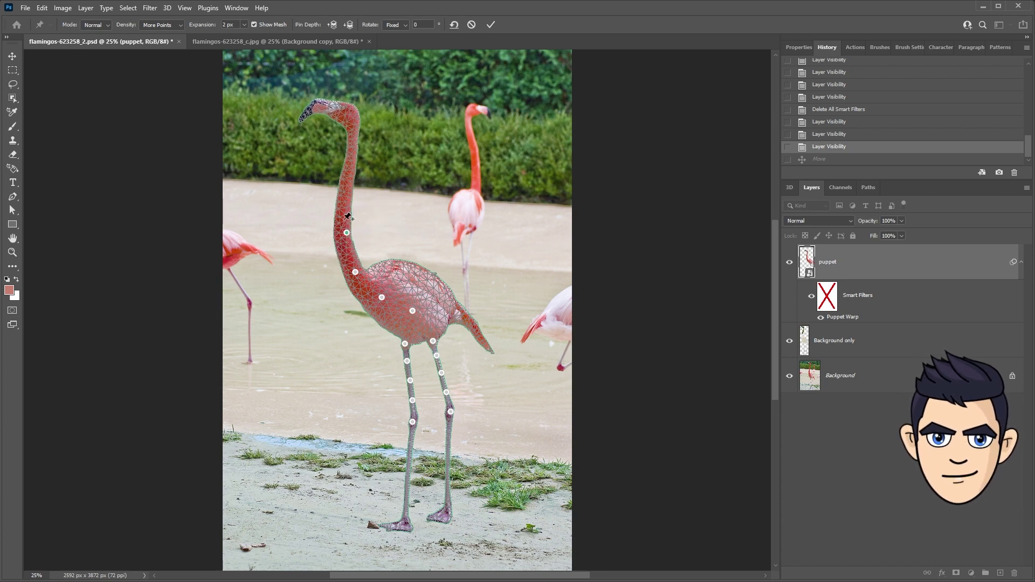
Step: Pin below the head, rotate the head into place, and raise and bend the neck further
left_click(349, 138)
left_click_drag(363, 139, 357, 119)
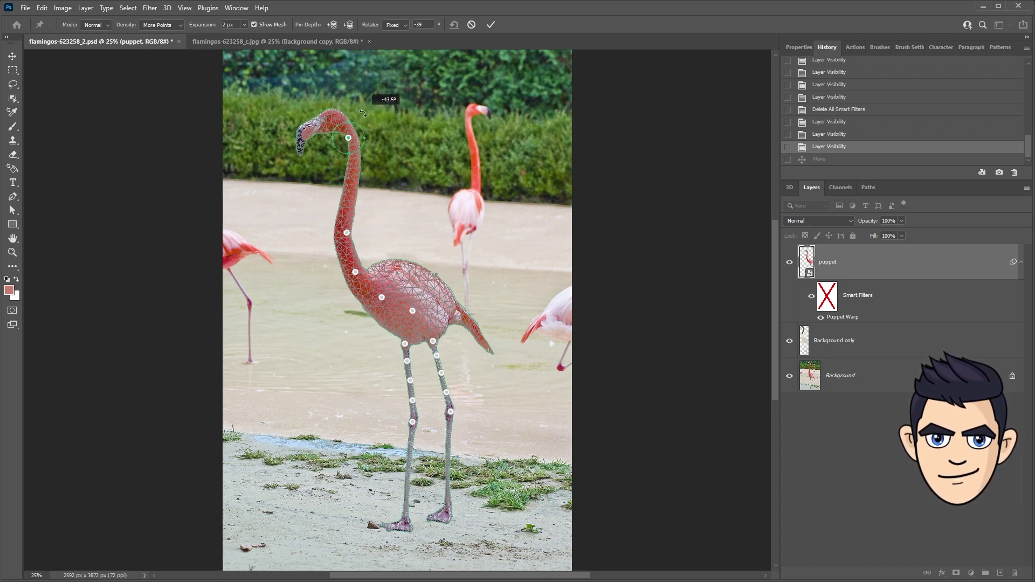
left_click_drag(357, 118, 347, 134)
left_click(347, 233)
left_click_drag(347, 232, 347, 215)
left_click_drag(367, 266, 326, 272)
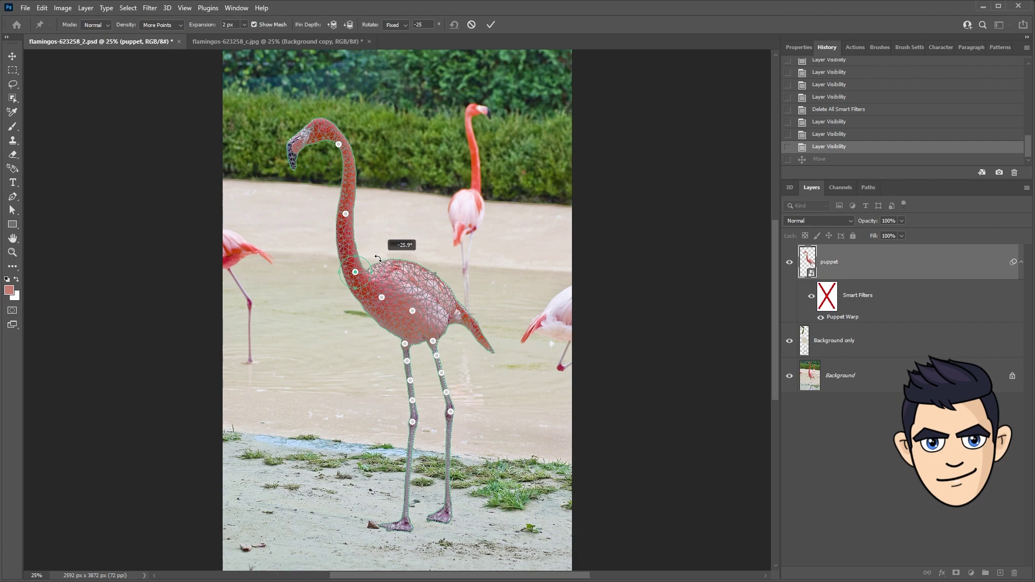
Step: Commit the flamingo's neck warp and zoom in on its body
left_click(491, 24)
key("z")
left_click_drag(350, 324, 375, 325)
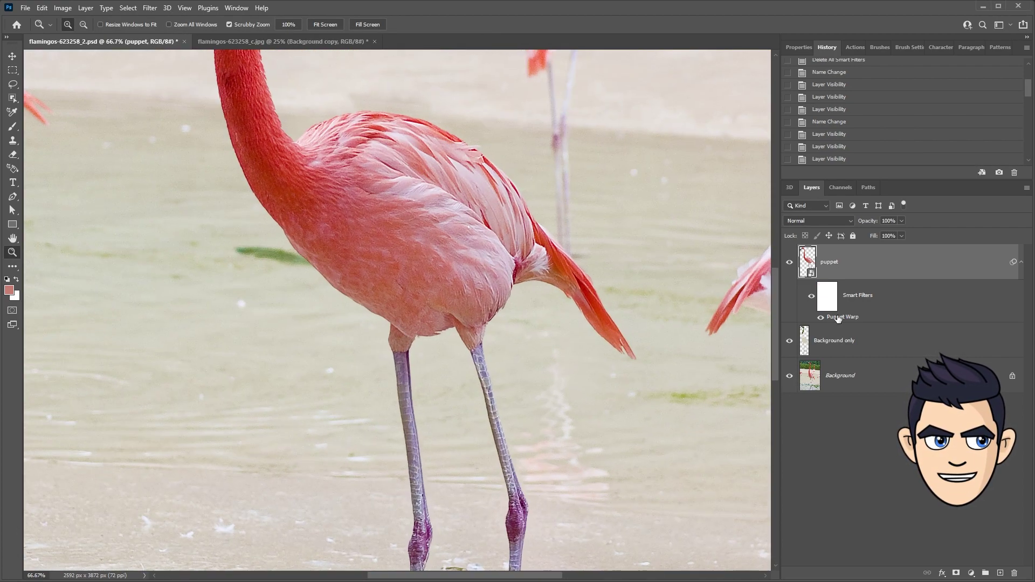
Step: Reopen the Puppet Warp filter, add and adjust two lower-belly pins, and commit
double_click(838, 317)
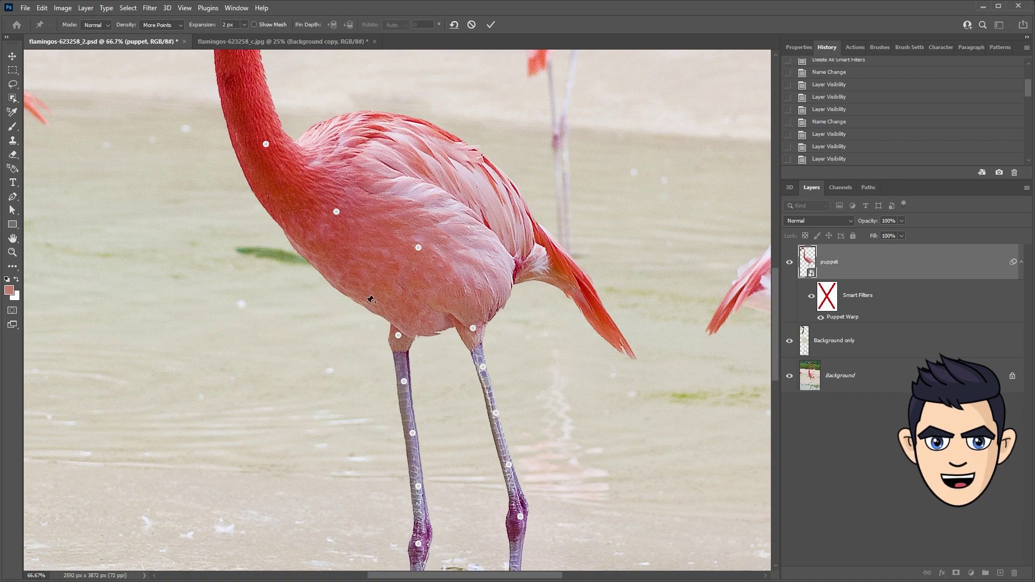
left_click(378, 313)
left_click(356, 297)
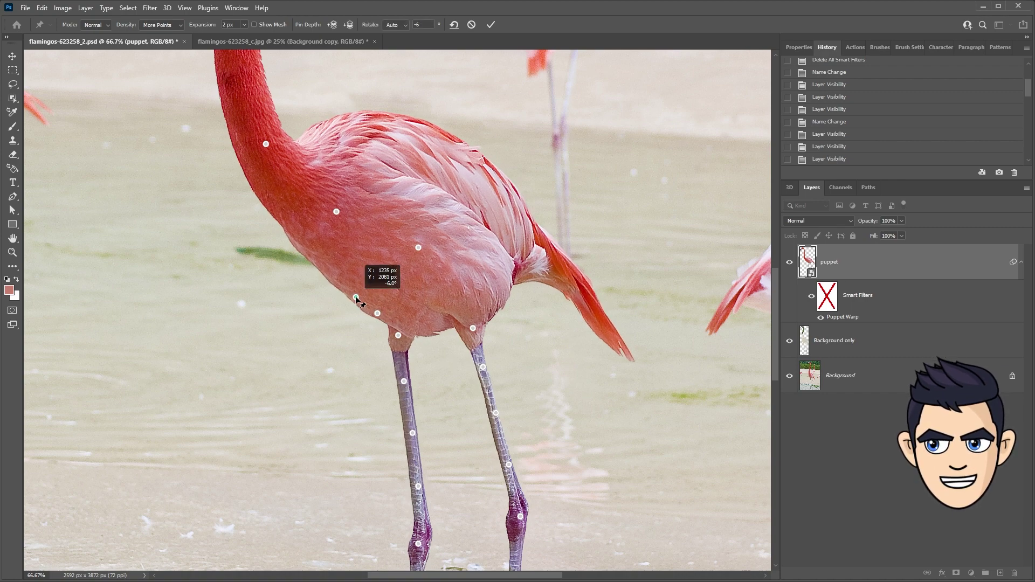
mouse_move(355, 300)
left_mouse_down()
mouse_move(388, 307)
mouse_move(388, 325)
mouse_move(375, 314)
left_mouse_up()
left_click(374, 316)
left_click(491, 24)
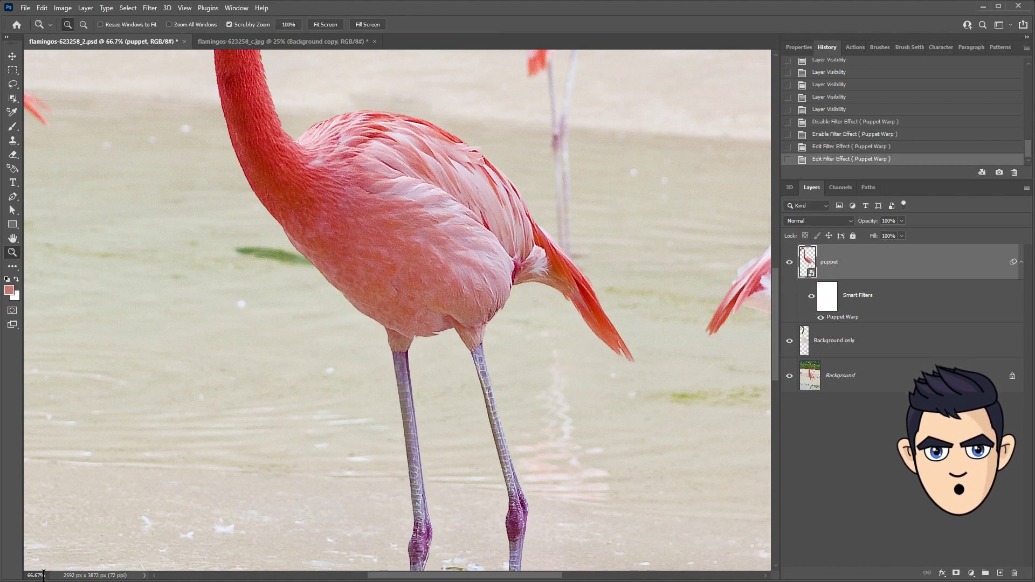
Step: Fit the image on screen and toggle a layer to compare with the original
key("ctrl+0")
left_click(791, 375, "alt")
left_click(790, 375, "alt")
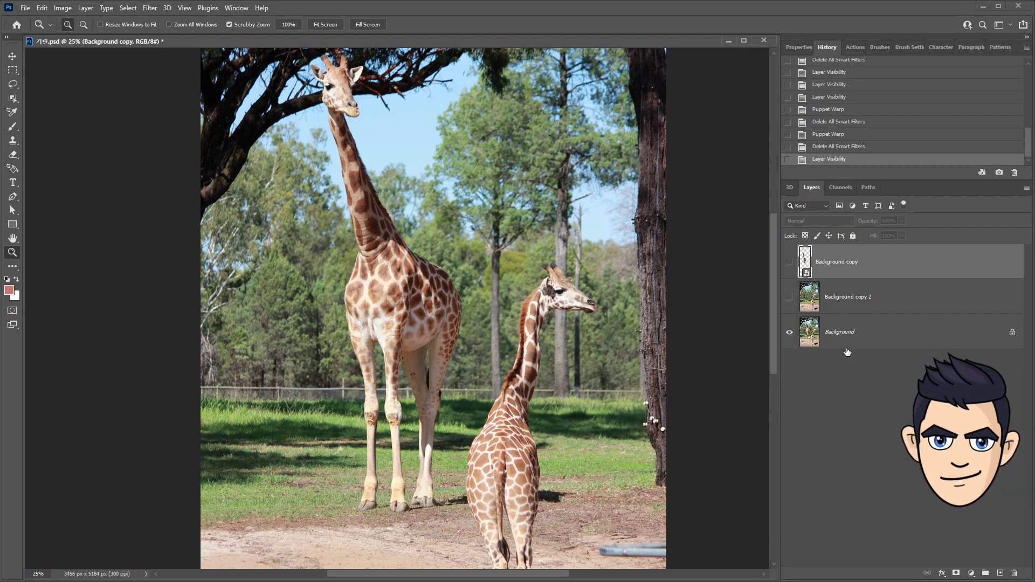
Step: Show both Background copy layers and start Puppet Warp on Background copy, pinning the giraffe's chest
left_click(789, 296)
left_click(789, 261)
key("v")
left_click(42, 7)
left_click(57, 224)
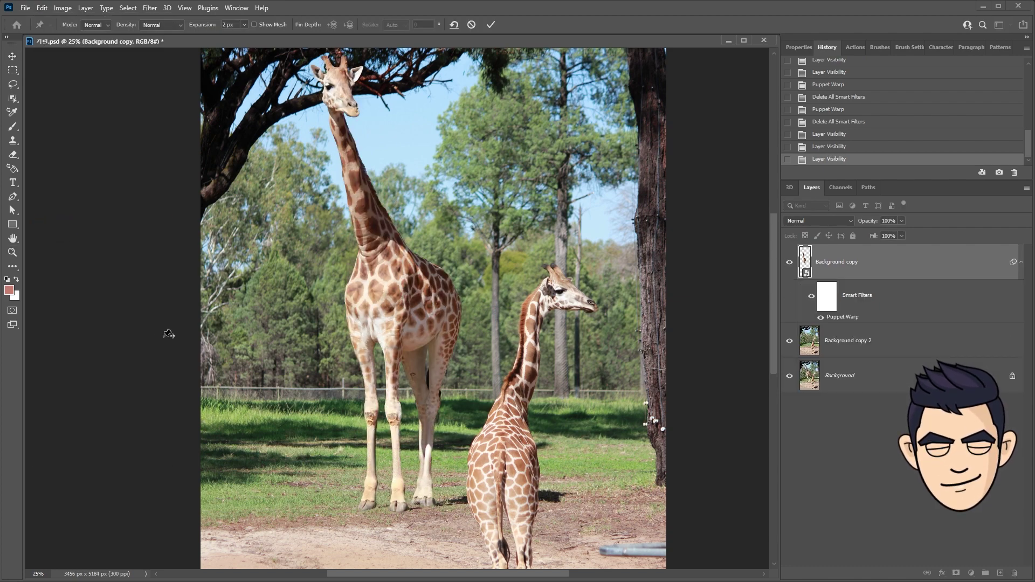
left_click(374, 314)
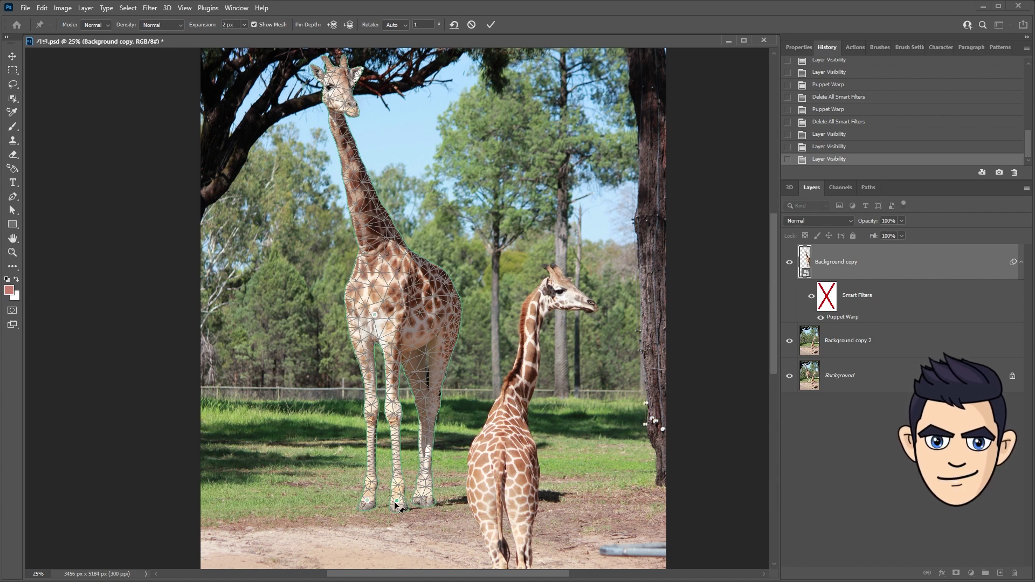
Step: With Rotate set to Fixed, drag the giraffe's front foot across the other leg and shift the rear foot right
left_click(397, 500)
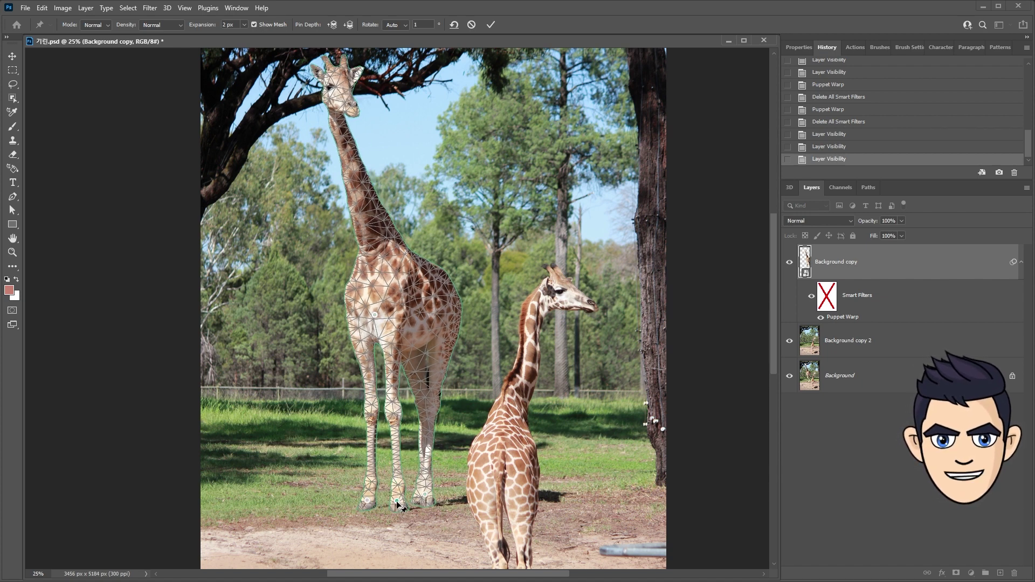
left_click_drag(397, 501, 324, 479)
key("ctrl+z")
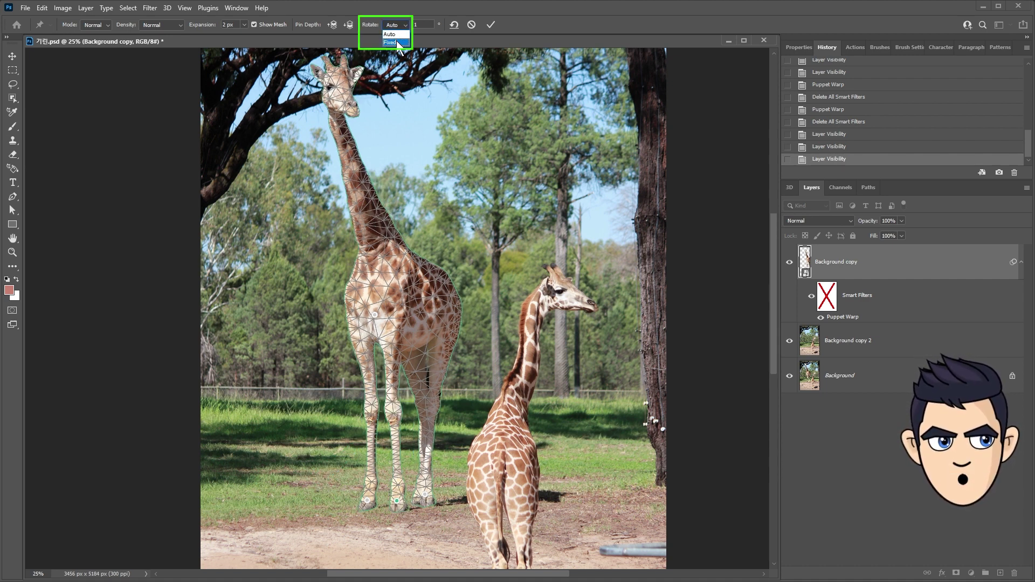
left_click(396, 42)
left_click_drag(397, 501, 351, 500)
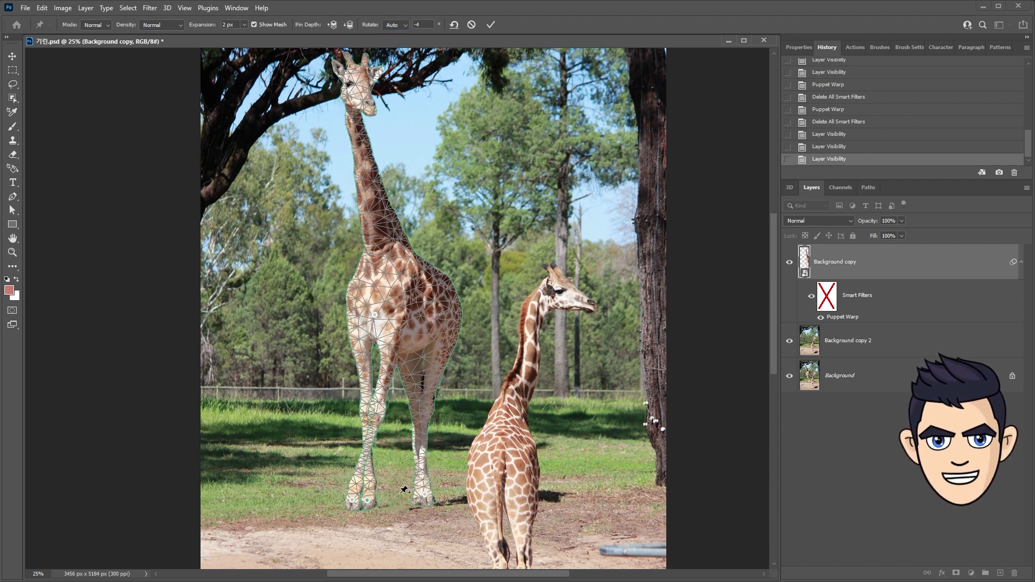
left_click(399, 25)
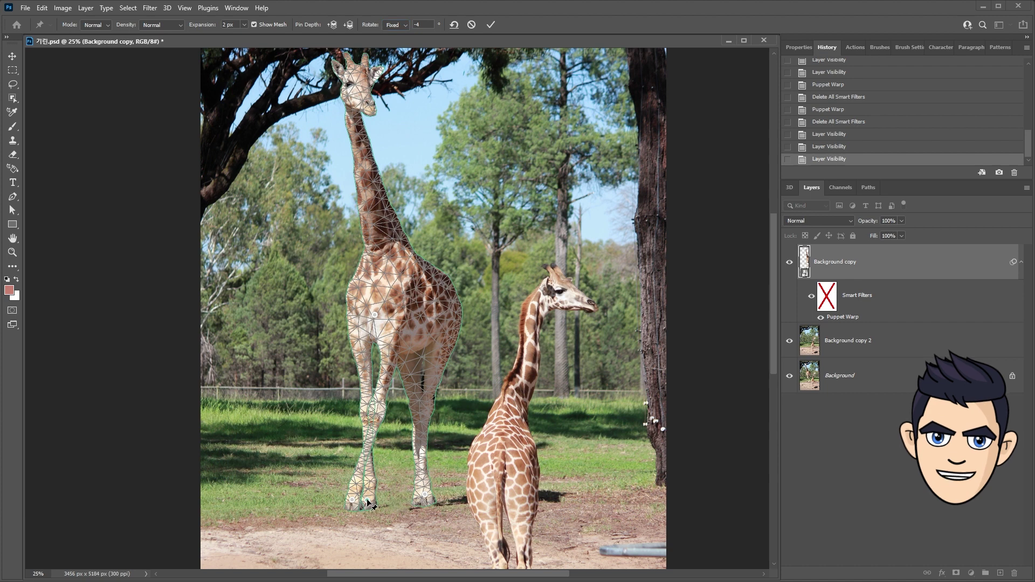
left_click_drag(367, 503, 386, 500)
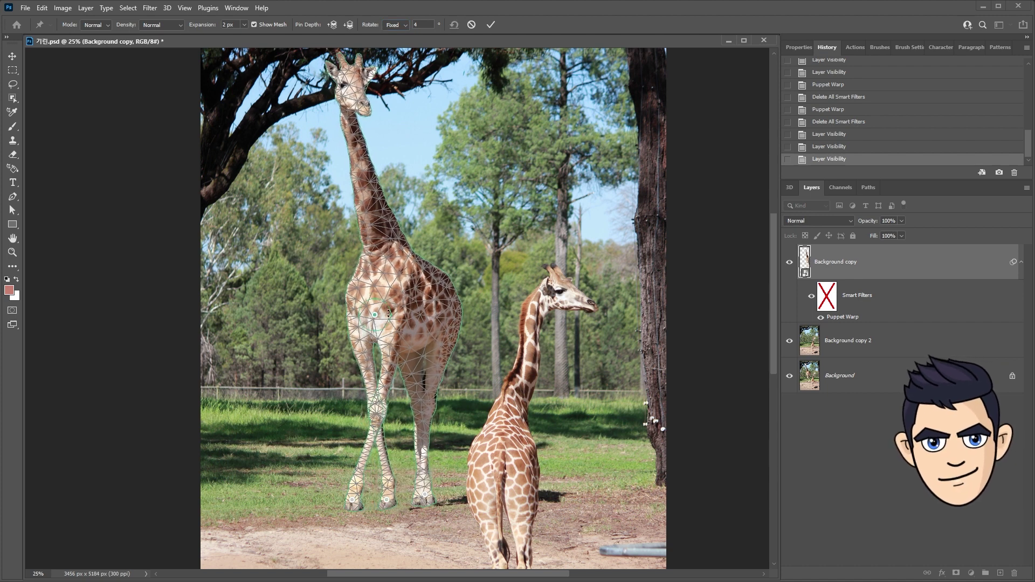
Step: Pin the neck, chest and lower body to swing the giraffe upright, then commit and zoom on the legs
left_click_drag(389, 313, 391, 291)
left_click(254, 24)
left_click_drag(372, 235, 380, 232)
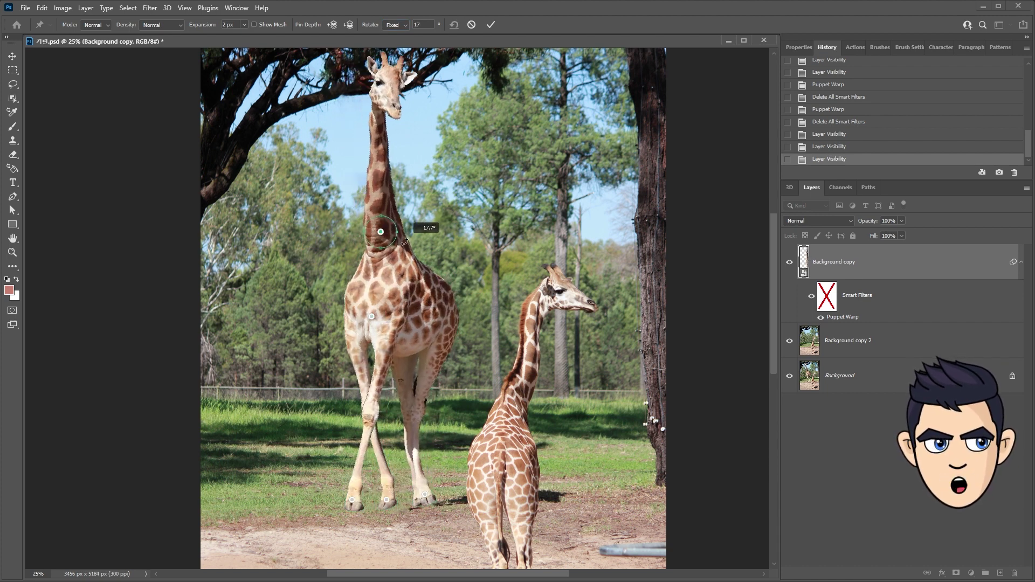
left_click(372, 318)
left_click_drag(372, 317, 374, 315)
left_click(407, 355)
left_click_drag(381, 232, 376, 234)
key("Return")
key("z")
left_click(387, 353)
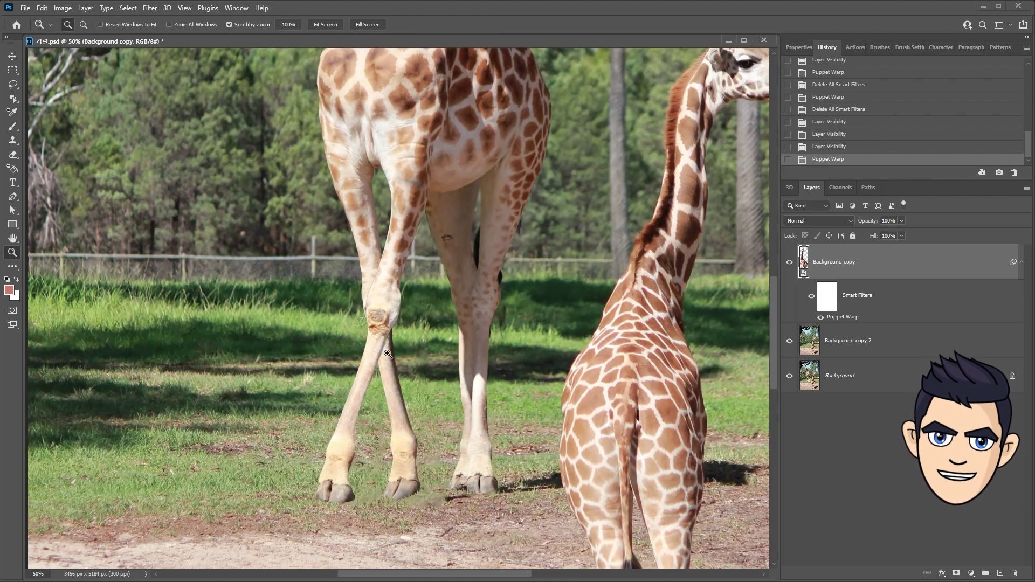
Step: Change the front foot pin's Pin Depth to swap which leg crosses in front, then recommit the warp
double_click(835, 316)
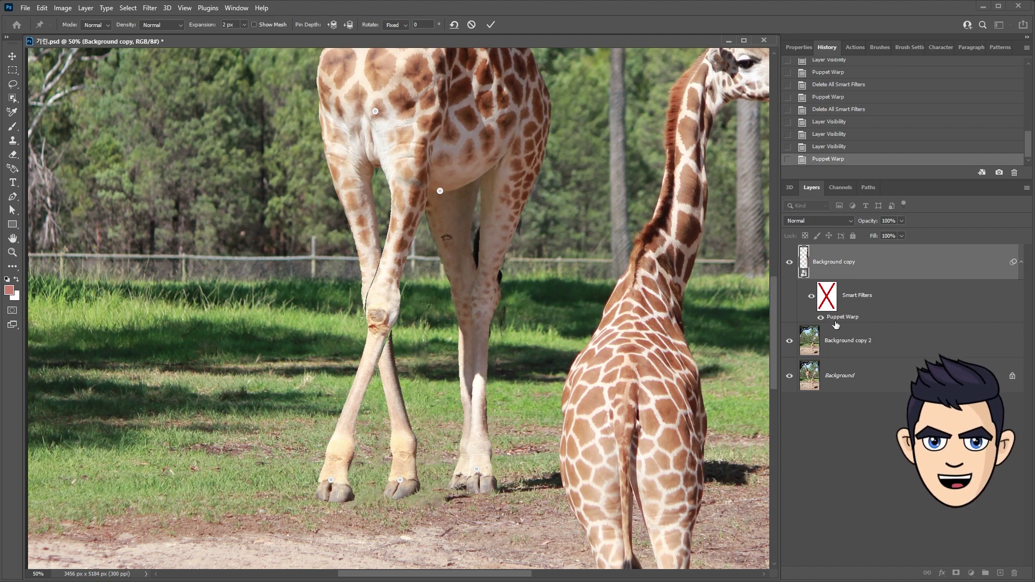
left_click(331, 480)
left_click(351, 25)
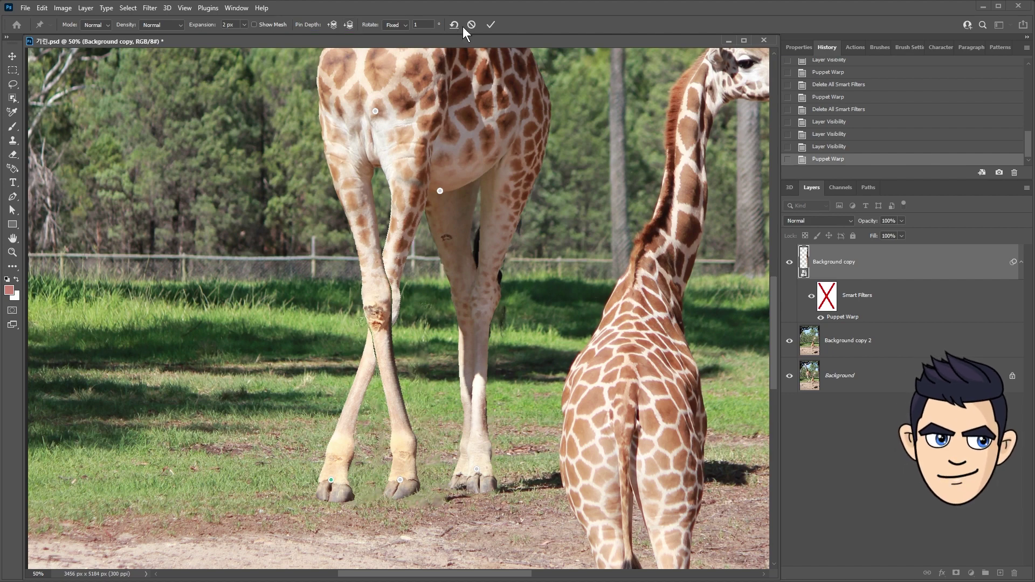
left_click(491, 25)
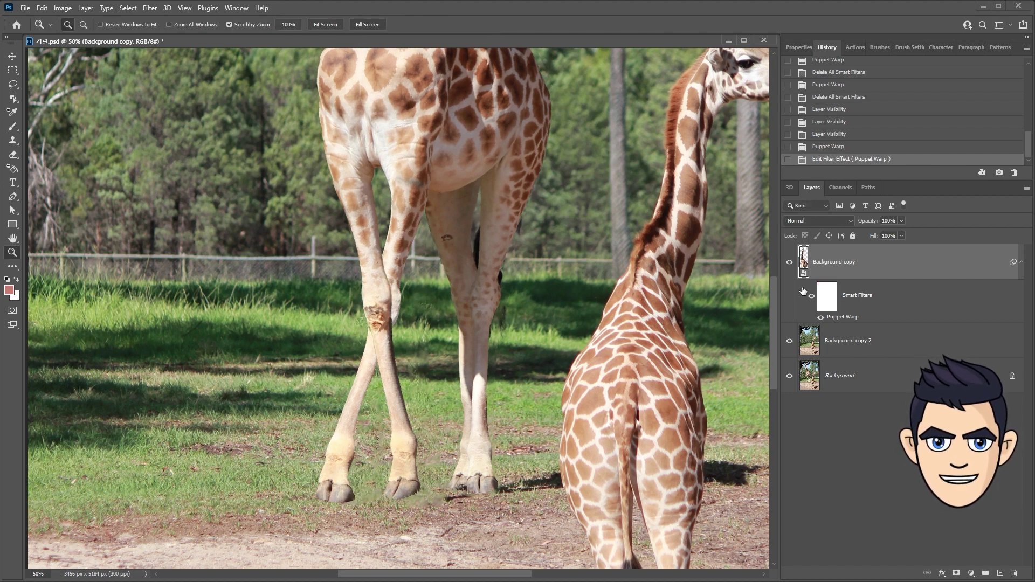
double_click(838, 317)
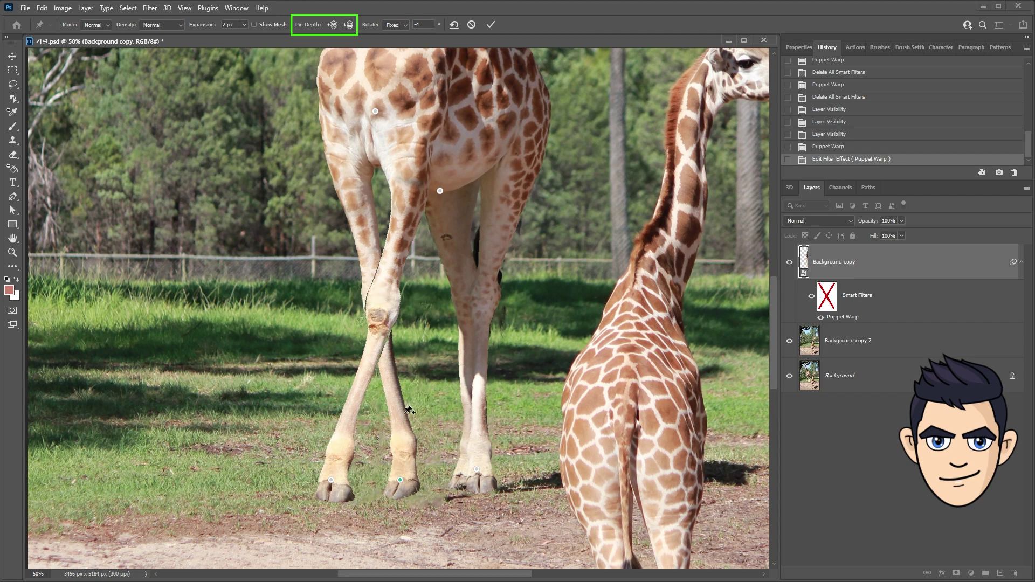
key("Return")
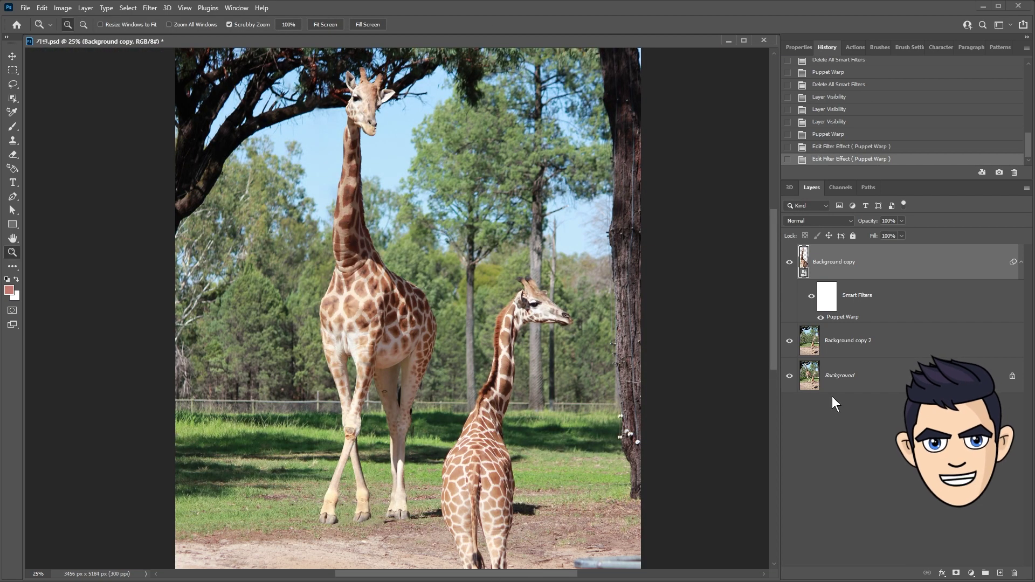
left_click(789, 377, "alt")
left_click(789, 377, "alt")
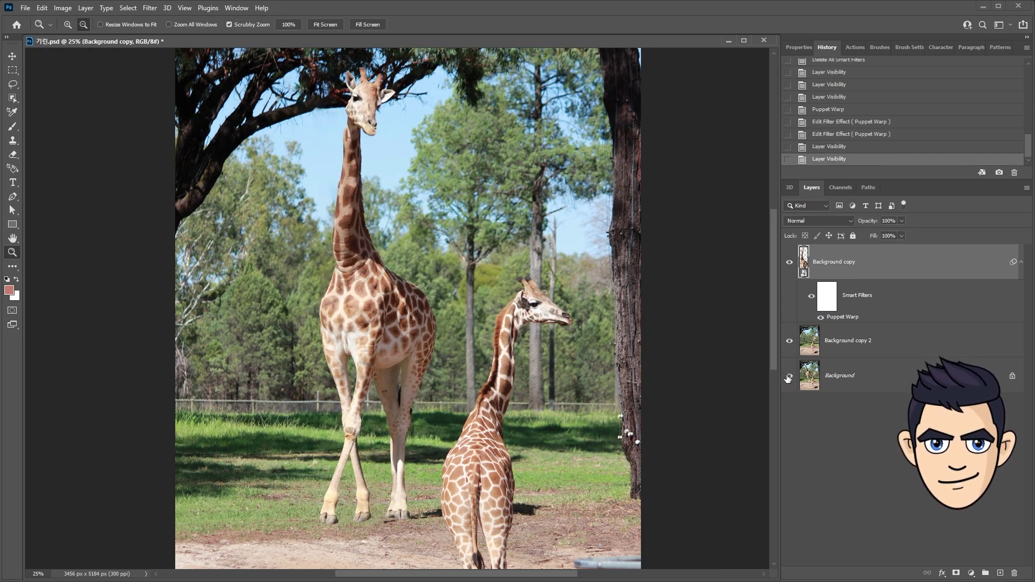
left_click(789, 377, "alt")
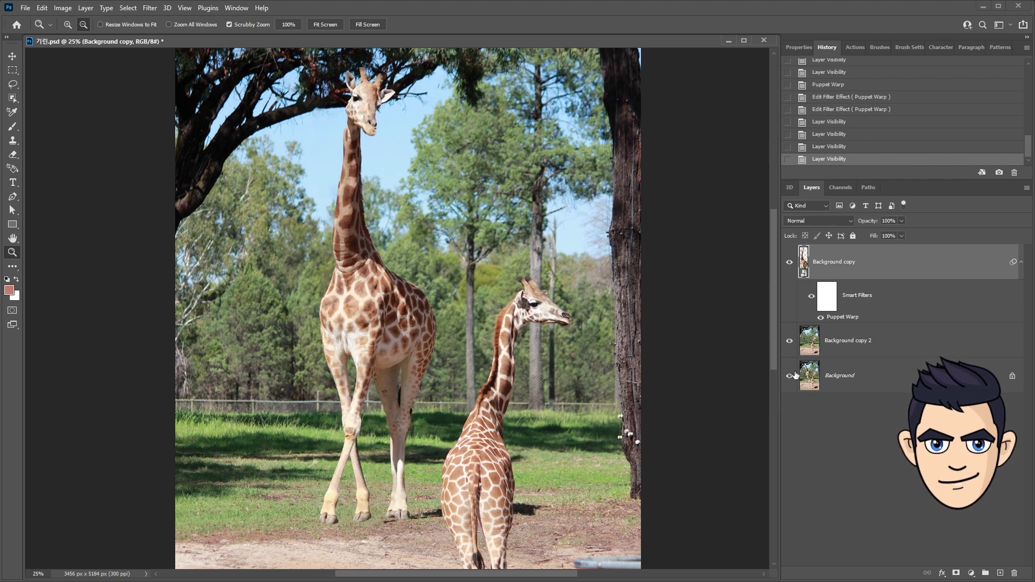